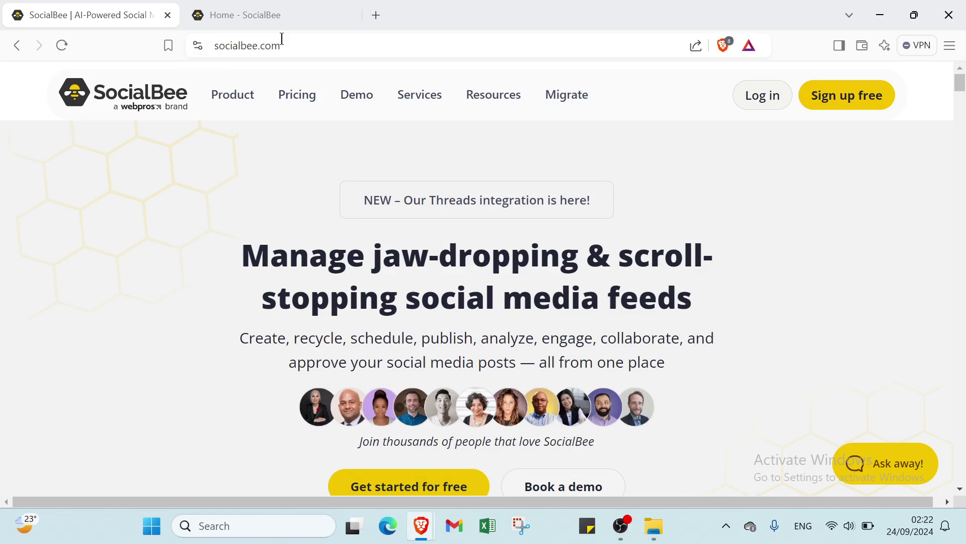
{"action": "scroll", "coordinate": [545, 417], "scroll_direction": "down", "scroll_amount": 1}
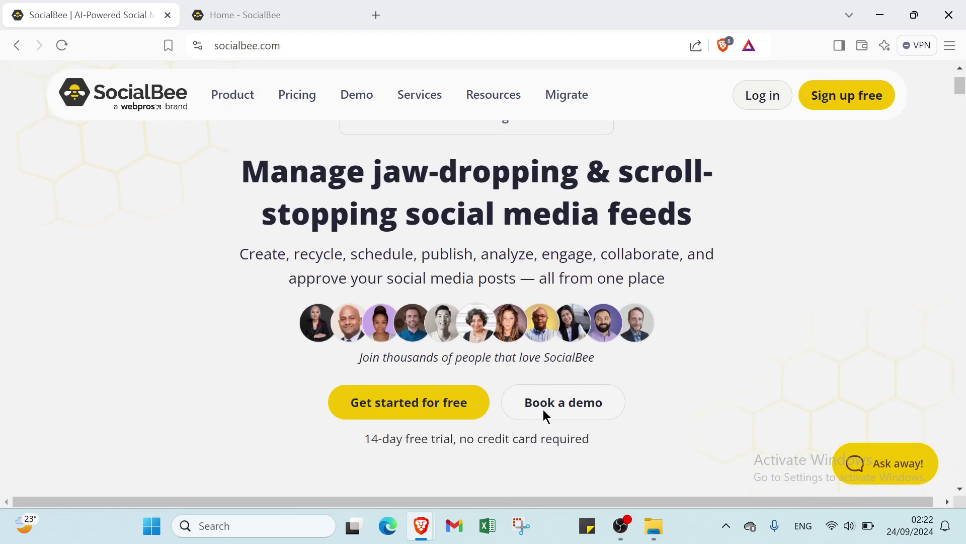
{"action": "scroll", "coordinate": [507, 400], "scroll_direction": "down", "scroll_amount": 1}
{"action": "scroll", "coordinate": [507, 397], "scroll_direction": "up", "scroll_amount": 2}
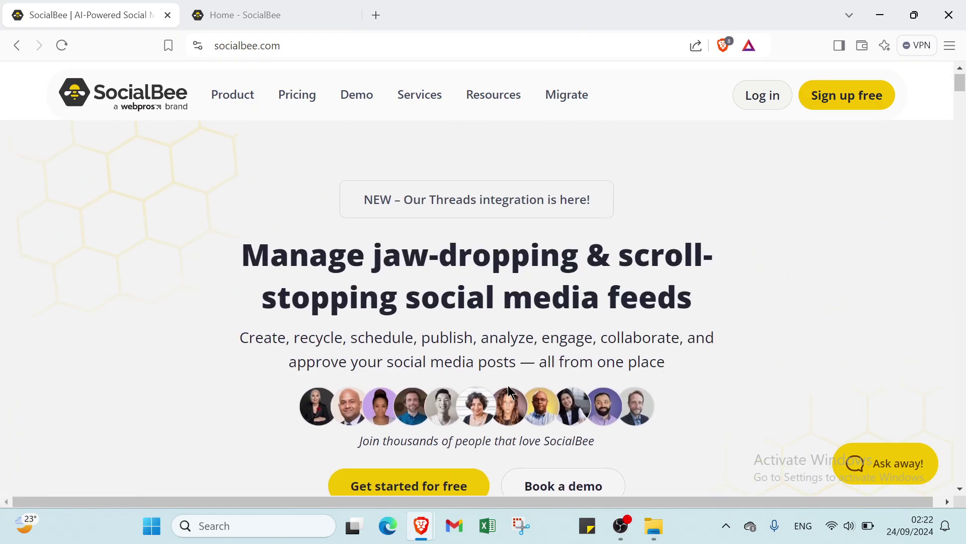
{"action": "scroll", "coordinate": [508, 391], "scroll_direction": "down", "scroll_amount": 2}
{"action": "scroll", "coordinate": [509, 392], "scroll_direction": "down", "scroll_amount": 1}
{"action": "scroll", "coordinate": [508, 392], "scroll_direction": "down", "scroll_amount": 1}
{"action": "scroll", "coordinate": [509, 391], "scroll_direction": "down", "scroll_amount": 1}
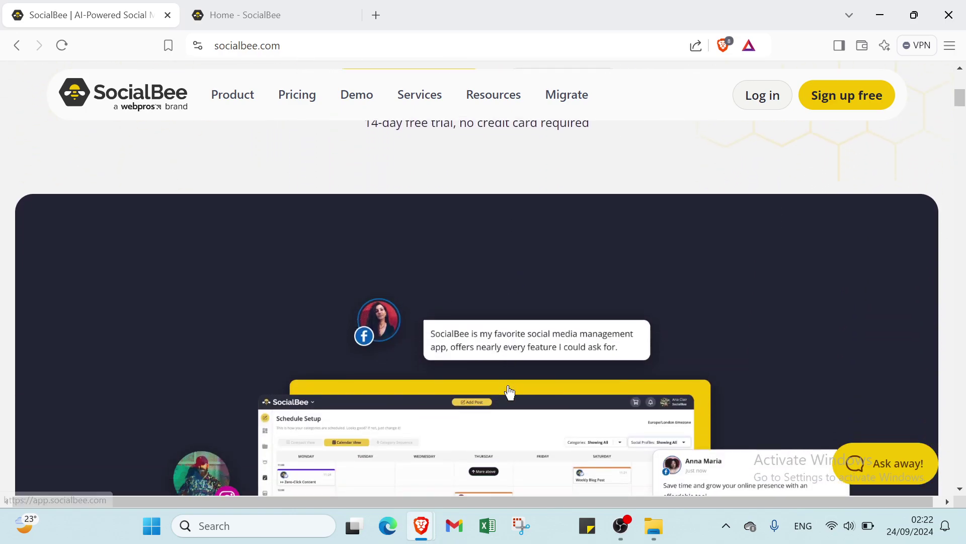
{"action": "scroll", "coordinate": [508, 391], "scroll_direction": "down", "scroll_amount": 1}
{"action": "scroll", "coordinate": [508, 391], "scroll_direction": "down", "scroll_amount": 1}
{"action": "scroll", "coordinate": [508, 391], "scroll_direction": "down", "scroll_amount": 1}
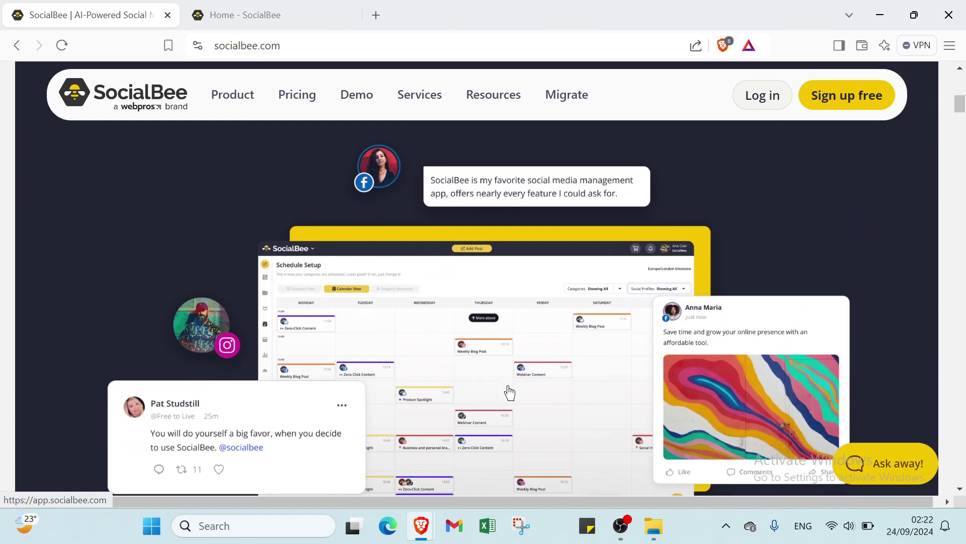
{"action": "scroll", "coordinate": [508, 391], "scroll_direction": "down", "scroll_amount": 1}
{"action": "scroll", "coordinate": [508, 391], "scroll_direction": "down", "scroll_amount": 1}
{"action": "scroll", "coordinate": [508, 392], "scroll_direction": "down", "scroll_amount": 1}
{"action": "scroll", "coordinate": [508, 391], "scroll_direction": "down", "scroll_amount": 1}
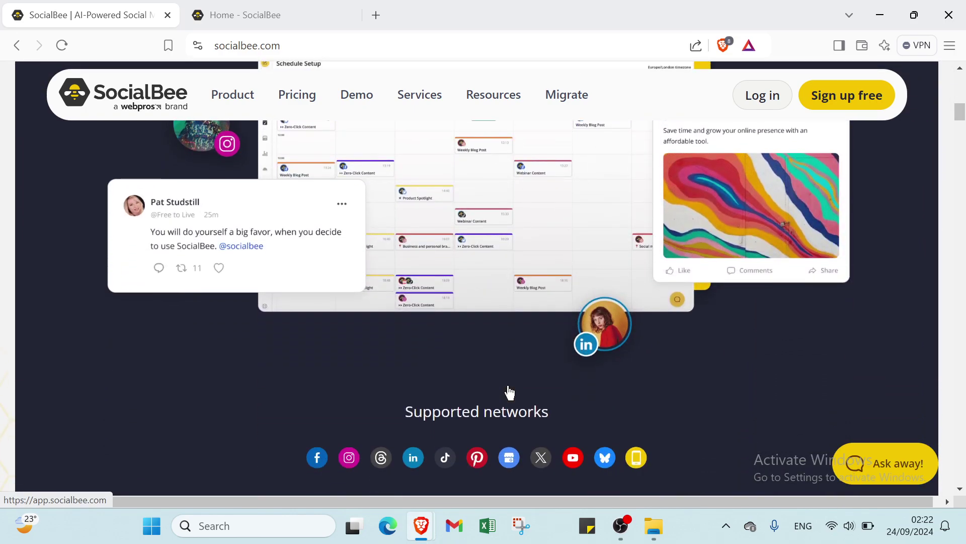
{"action": "scroll", "coordinate": [509, 391], "scroll_direction": "down", "scroll_amount": 2}
{"action": "scroll", "coordinate": [508, 391], "scroll_direction": "down", "scroll_amount": 1}
{"action": "scroll", "coordinate": [508, 387], "scroll_direction": "down", "scroll_amount": 2}
{"action": "scroll", "coordinate": [508, 387], "scroll_direction": "down", "scroll_amount": 2}
{"action": "scroll", "coordinate": [508, 387], "scroll_direction": "down", "scroll_amount": 1}
{"action": "scroll", "coordinate": [508, 391], "scroll_direction": "down", "scroll_amount": 1}
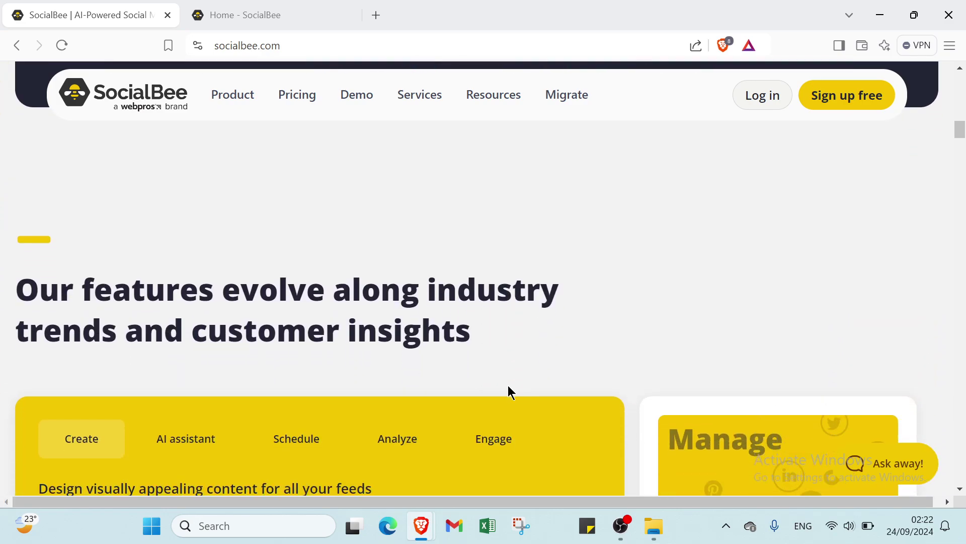
{"action": "scroll", "coordinate": [508, 391], "scroll_direction": "down", "scroll_amount": 1}
{"action": "scroll", "coordinate": [508, 391], "scroll_direction": "down", "scroll_amount": 1}
{"action": "scroll", "coordinate": [508, 391], "scroll_direction": "down", "scroll_amount": 2}
{"action": "scroll", "coordinate": [508, 391], "scroll_direction": "down", "scroll_amount": 1}
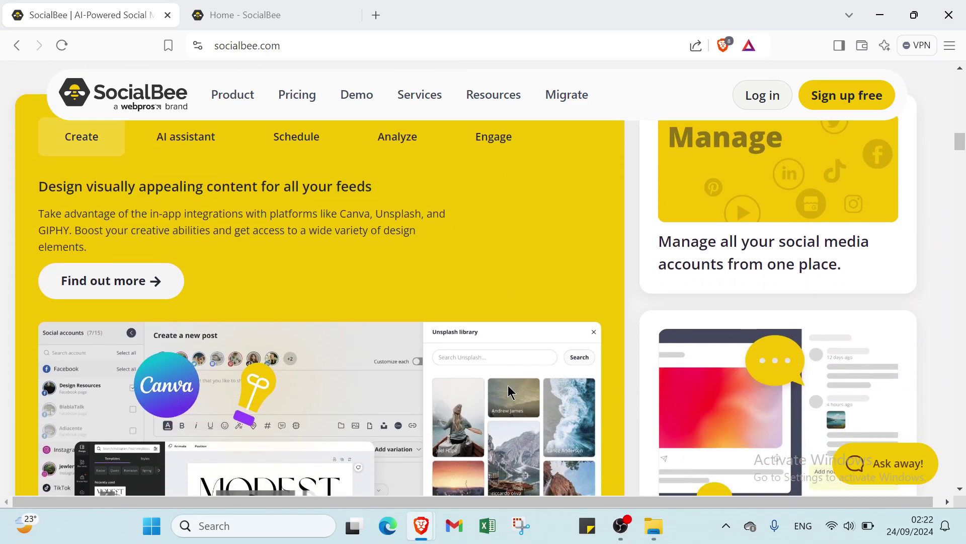
{"action": "scroll", "coordinate": [508, 392], "scroll_direction": "down", "scroll_amount": 1}
{"action": "scroll", "coordinate": [509, 391], "scroll_direction": "down", "scroll_amount": 1}
{"action": "scroll", "coordinate": [511, 391], "scroll_direction": "down", "scroll_amount": 1}
{"action": "scroll", "coordinate": [511, 391], "scroll_direction": "down", "scroll_amount": 1}
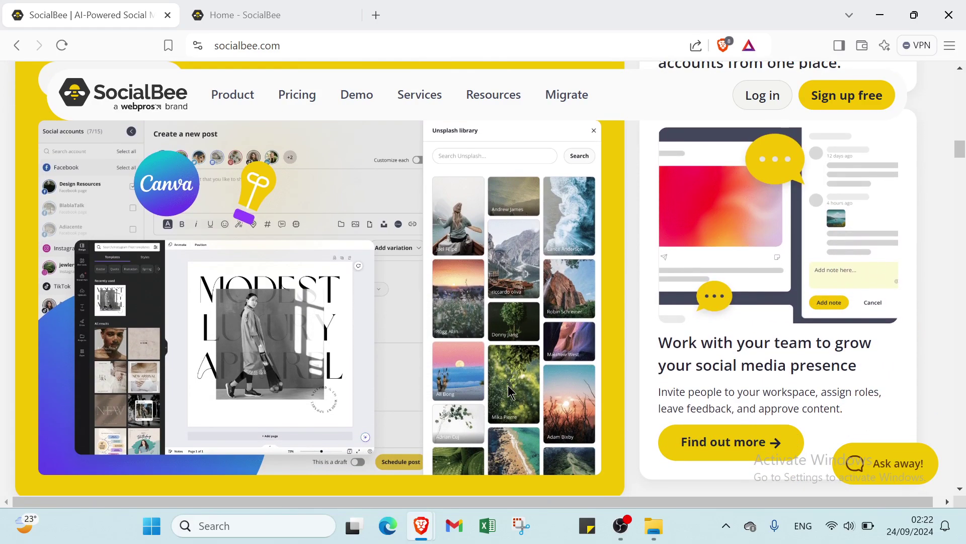
{"action": "scroll", "coordinate": [510, 391], "scroll_direction": "down", "scroll_amount": 1}
{"action": "scroll", "coordinate": [509, 391], "scroll_direction": "down", "scroll_amount": 2}
{"action": "scroll", "coordinate": [509, 391], "scroll_direction": "down", "scroll_amount": 1}
{"action": "scroll", "coordinate": [508, 385], "scroll_direction": "down", "scroll_amount": 1}
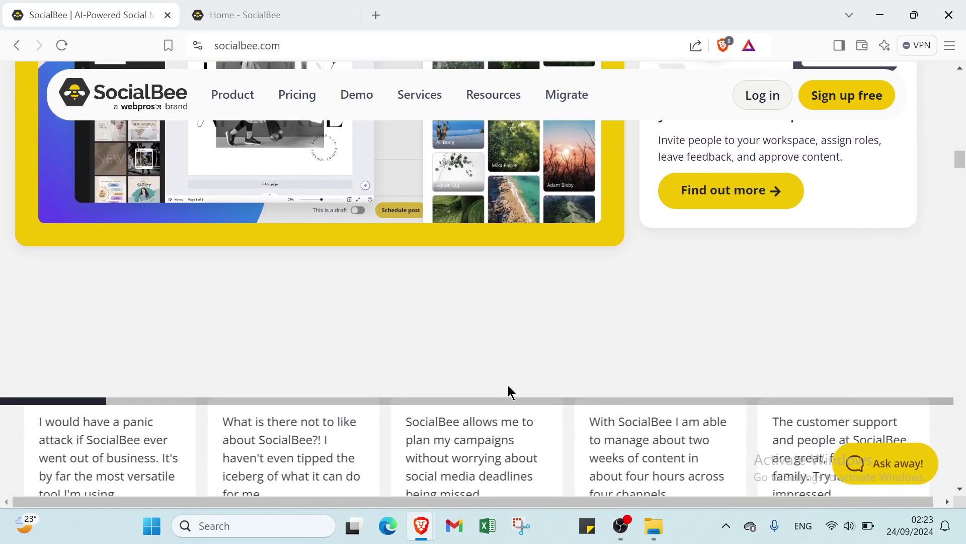
{"action": "scroll", "coordinate": [508, 385], "scroll_direction": "down", "scroll_amount": 2}
{"action": "scroll", "coordinate": [508, 384], "scroll_direction": "down", "scroll_amount": 1}
{"action": "scroll", "coordinate": [507, 384], "scroll_direction": "down", "scroll_amount": 2}
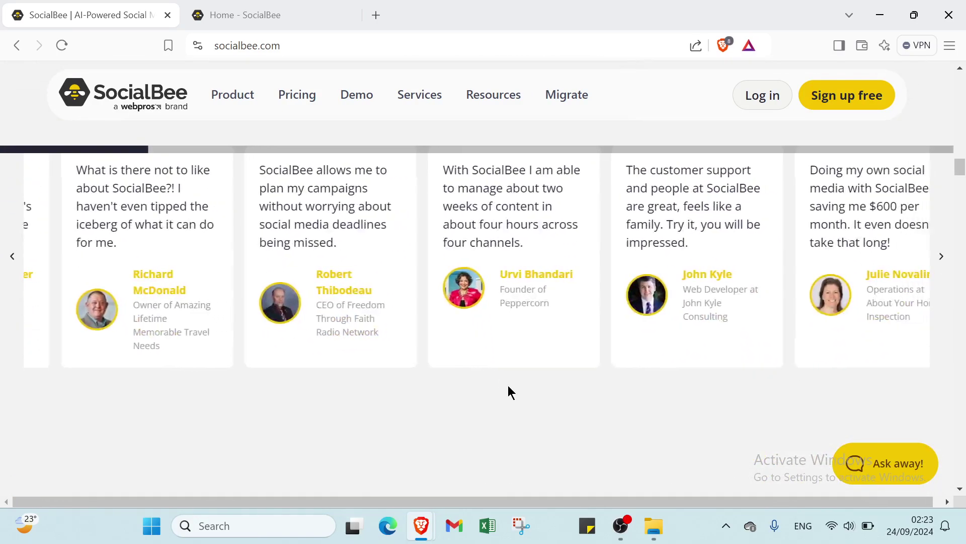
{"action": "scroll", "coordinate": [508, 385], "scroll_direction": "down", "scroll_amount": 2}
{"action": "scroll", "coordinate": [508, 386], "scroll_direction": "up", "scroll_amount": 4}
{"action": "scroll", "coordinate": [508, 385], "scroll_direction": "up", "scroll_amount": 2}
{"action": "scroll", "coordinate": [508, 391], "scroll_direction": "up", "scroll_amount": 3}
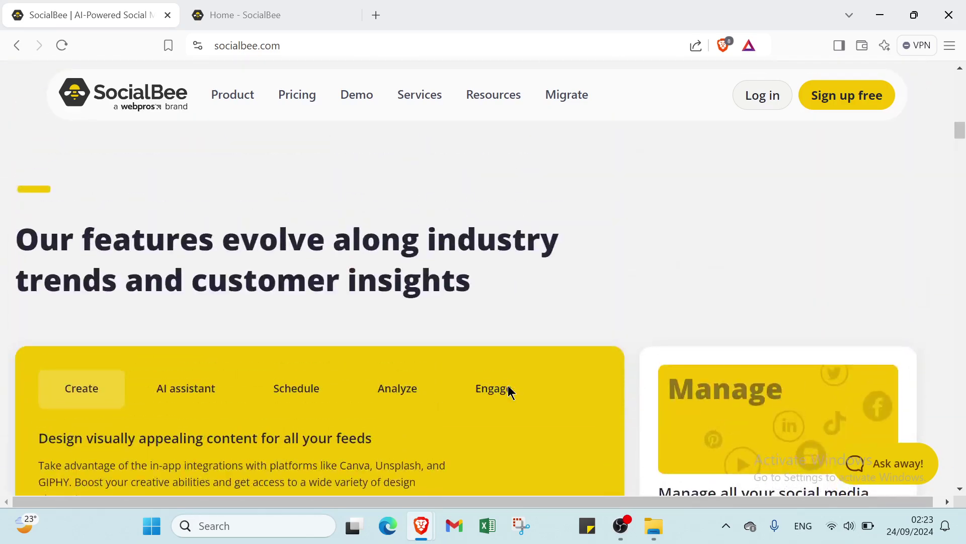
{"action": "scroll", "coordinate": [508, 391], "scroll_direction": "up", "scroll_amount": 3}
{"action": "scroll", "coordinate": [508, 391], "scroll_direction": "up", "scroll_amount": 2}
{"action": "scroll", "coordinate": [508, 392], "scroll_direction": "up", "scroll_amount": 3}
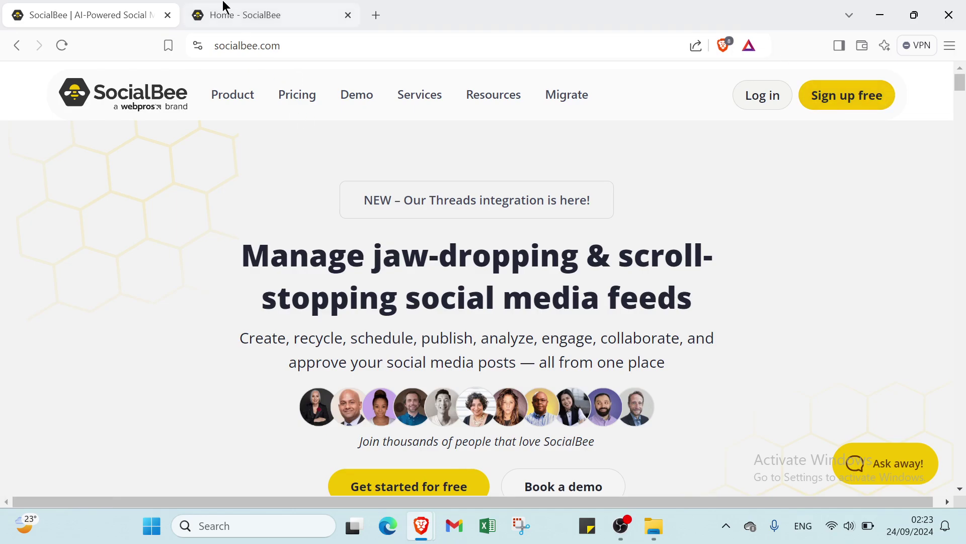
Step: Switch the browser to the SocialBee app dashboard tab
{"action": "left_click", "coordinate": [252, 13]}
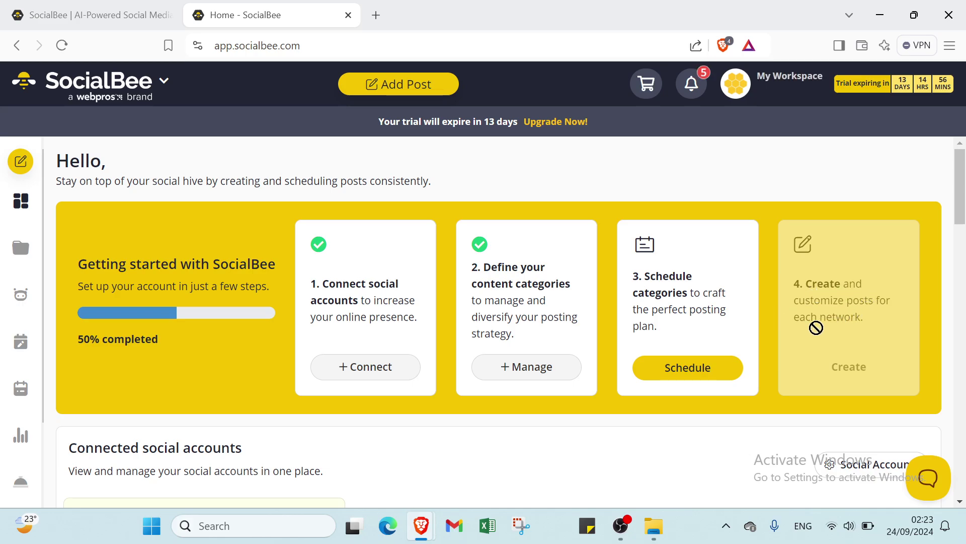
{"action": "scroll", "coordinate": [793, 352], "scroll_direction": "down", "scroll_amount": 2}
{"action": "scroll", "coordinate": [300, 367], "scroll_direction": "down", "scroll_amount": 3}
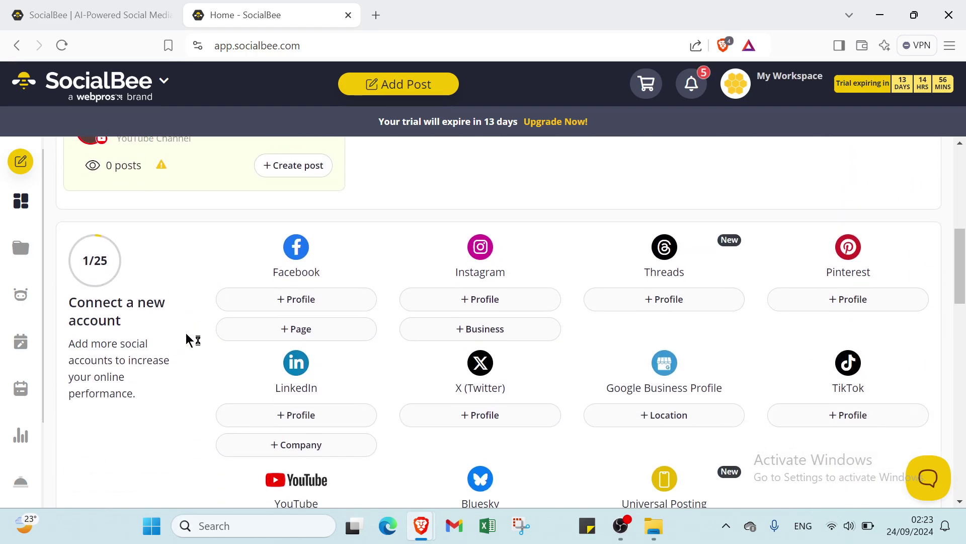
{"action": "scroll", "coordinate": [189, 340], "scroll_direction": "up", "scroll_amount": 3}
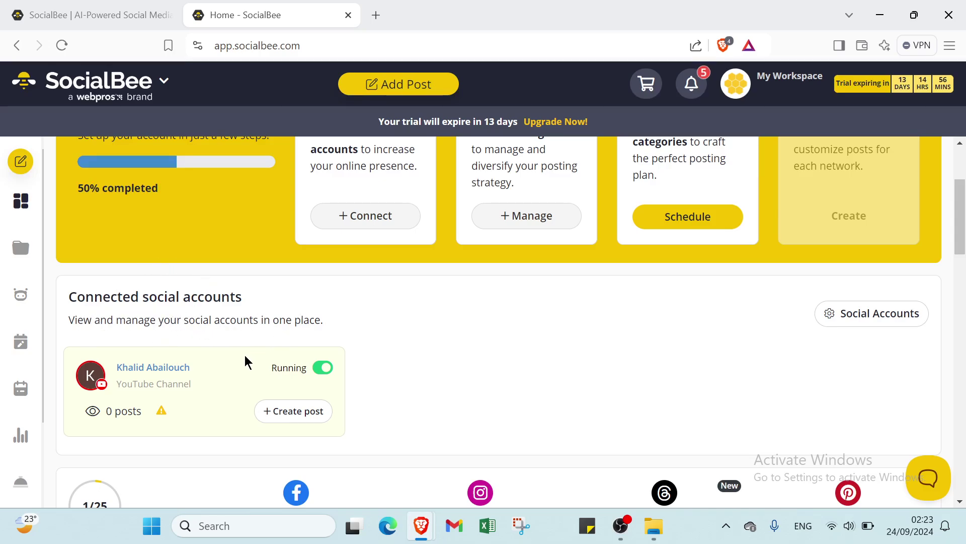
Step: Start a new post for the YouTube channel and confirm customizing it per profile
{"action": "left_click", "coordinate": [292, 410]}
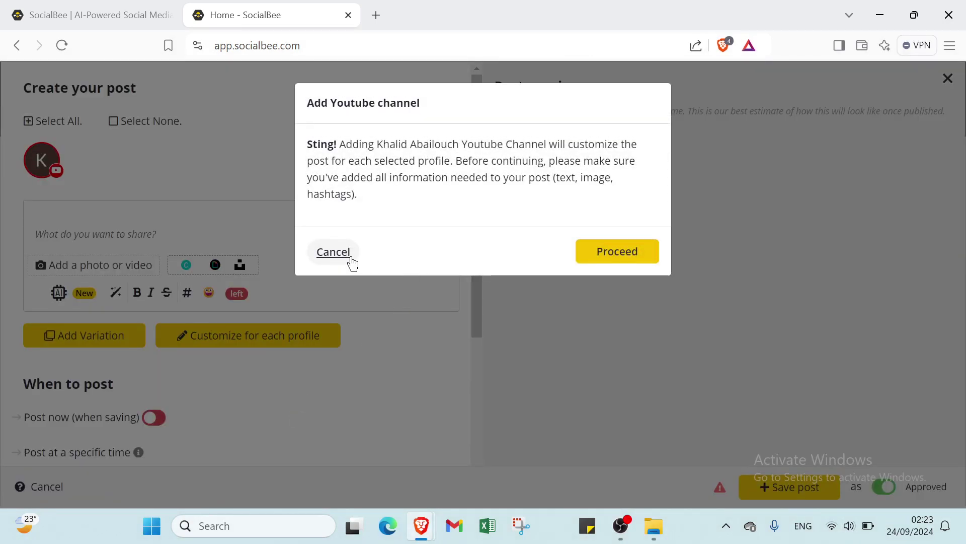
{"action": "left_click", "coordinate": [332, 251]}
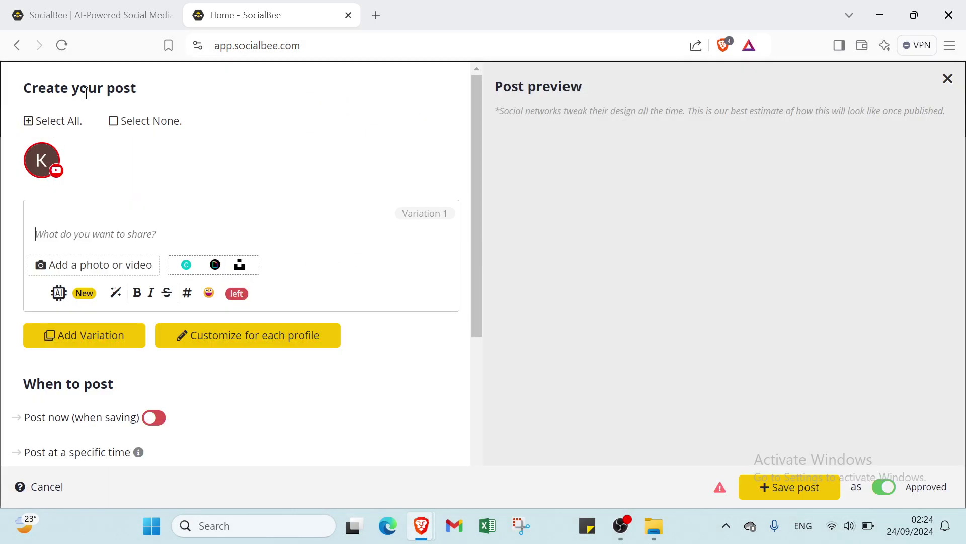
{"action": "left_click", "coordinate": [134, 123]}
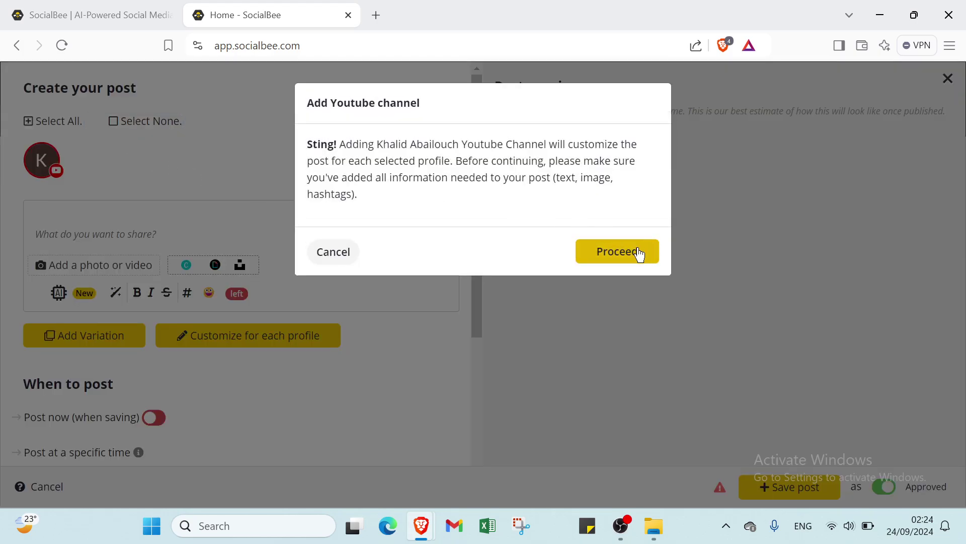
{"action": "left_click", "coordinate": [639, 253]}
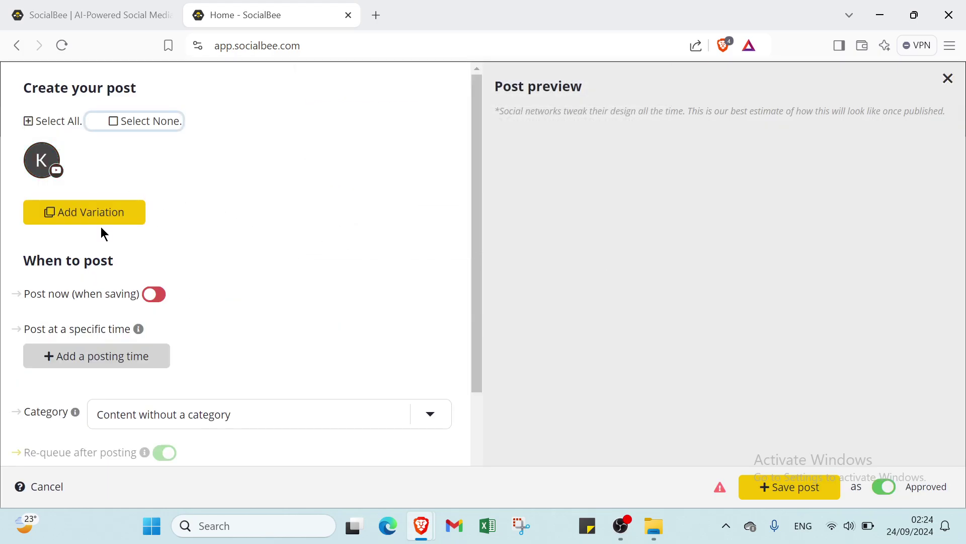
{"action": "left_click", "coordinate": [64, 215]}
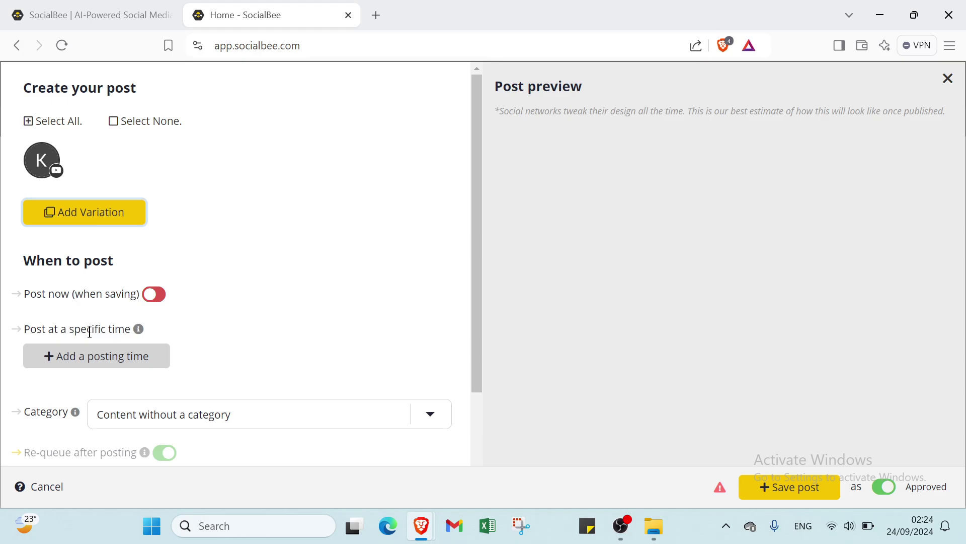
Step: Schedule the post for 29 September 2024 at 15:30
{"action": "left_click", "coordinate": [89, 358]}
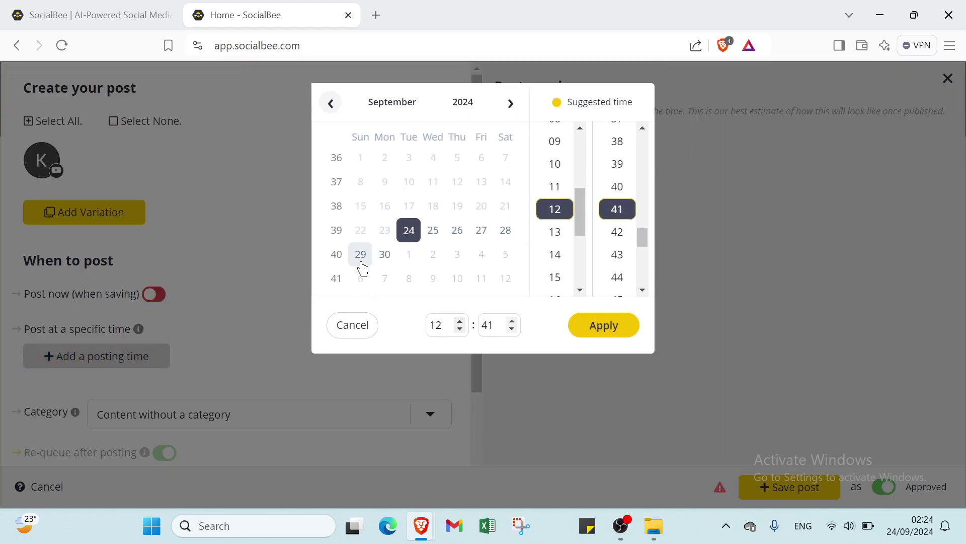
{"action": "left_click", "coordinate": [360, 257]}
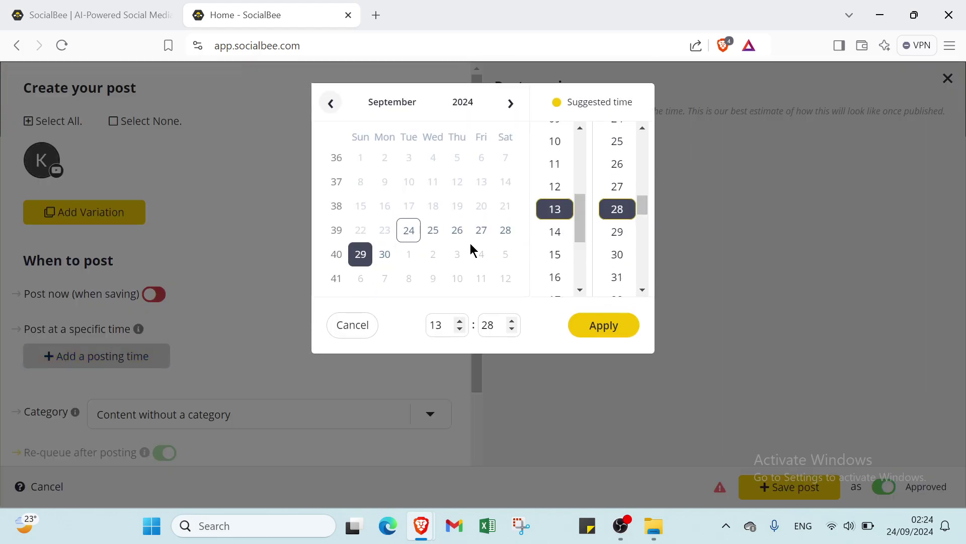
{"action": "left_click", "coordinate": [554, 257]}
{"action": "left_click", "coordinate": [608, 256]}
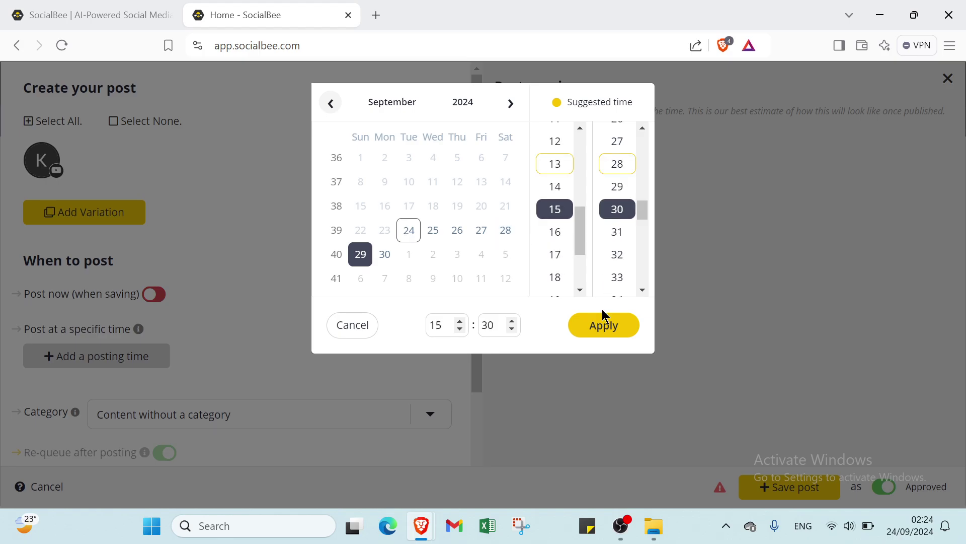
{"action": "left_click", "coordinate": [606, 326]}
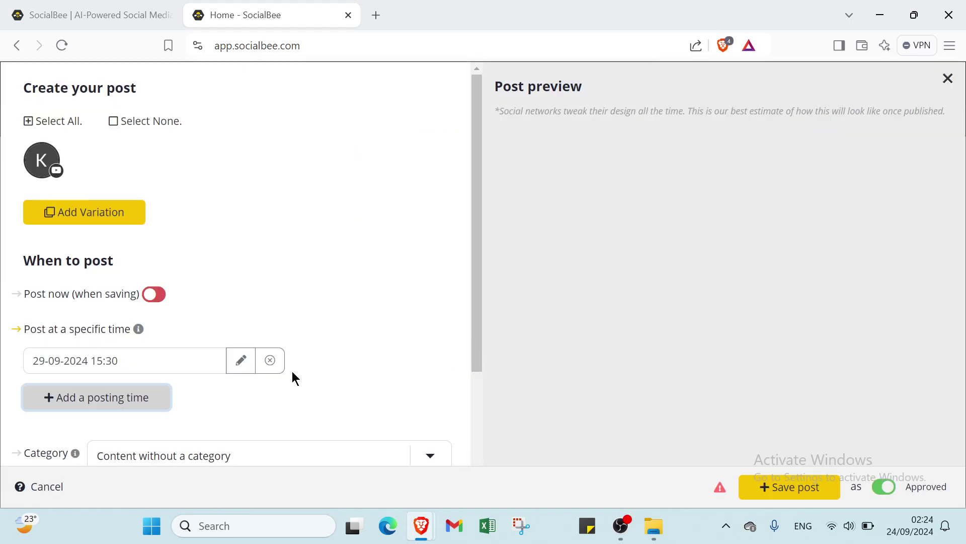
{"action": "scroll", "coordinate": [182, 382], "scroll_direction": "down", "scroll_amount": 1}
{"action": "scroll", "coordinate": [148, 372], "scroll_direction": "down", "scroll_amount": 2}
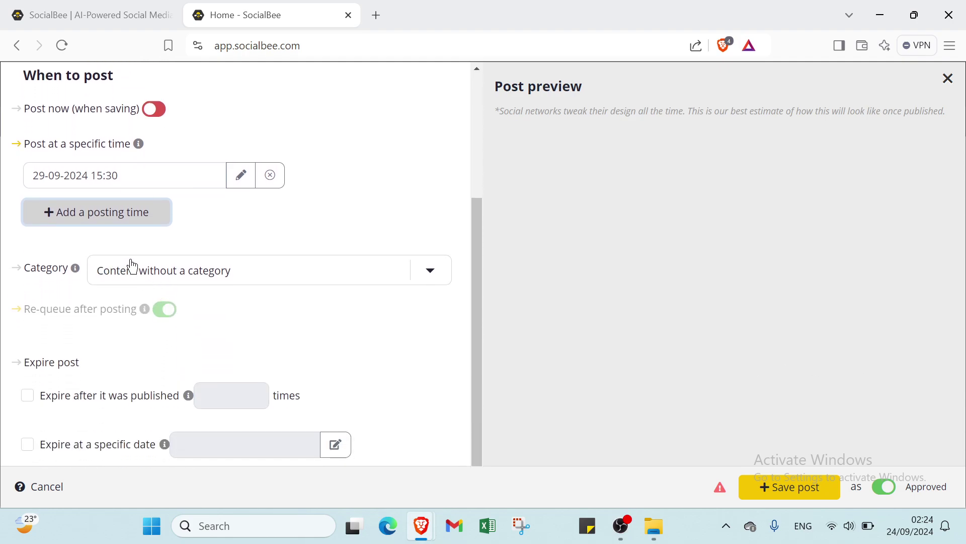
Step: Assign the post to Engaging Posts, added to the bottom of the queue
{"action": "left_click", "coordinate": [167, 267]}
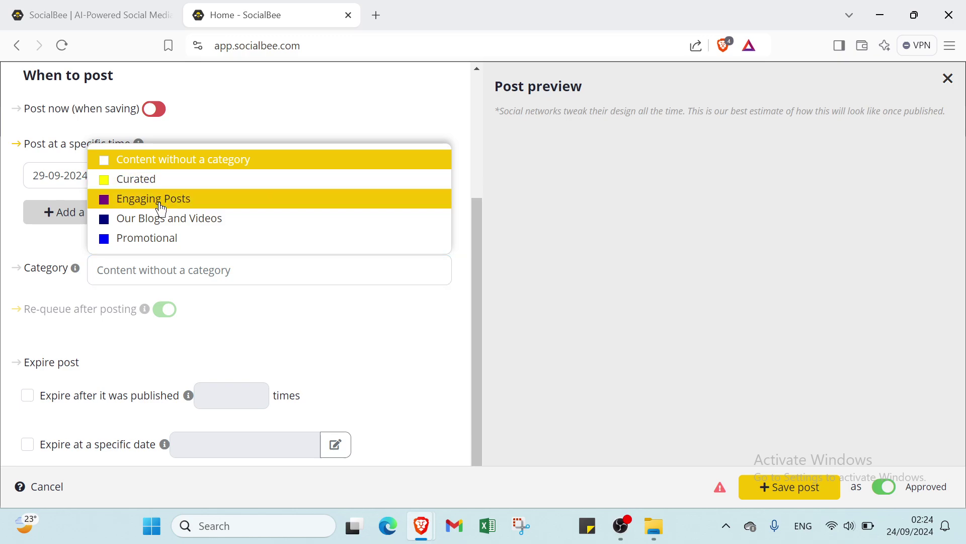
{"action": "left_click", "coordinate": [158, 206]}
{"action": "left_click", "coordinate": [339, 283]}
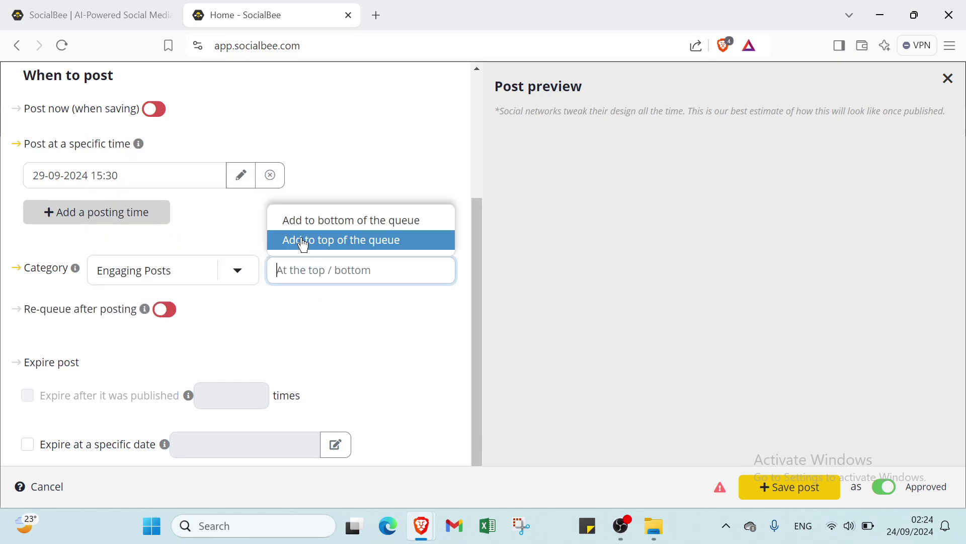
{"action": "left_click", "coordinate": [300, 221]}
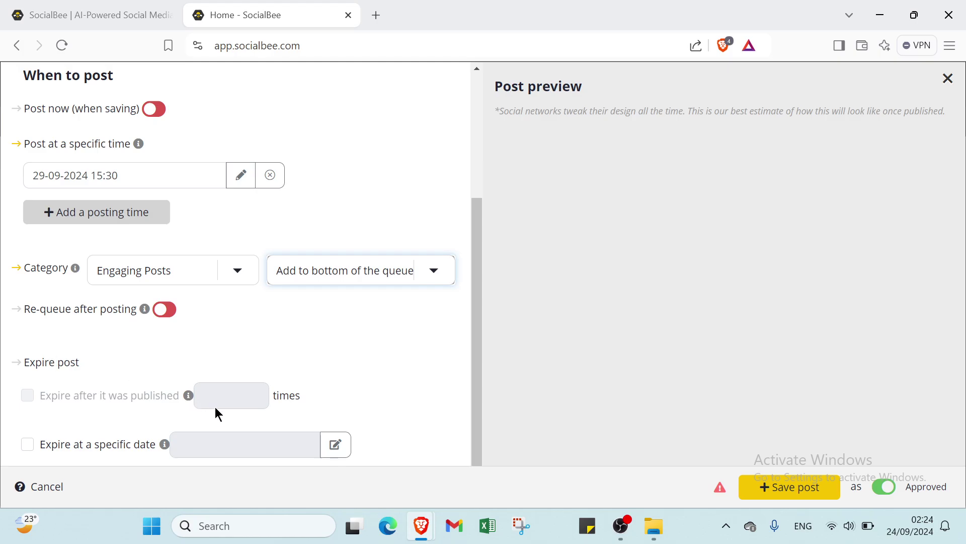
{"action": "left_click", "coordinate": [214, 440]}
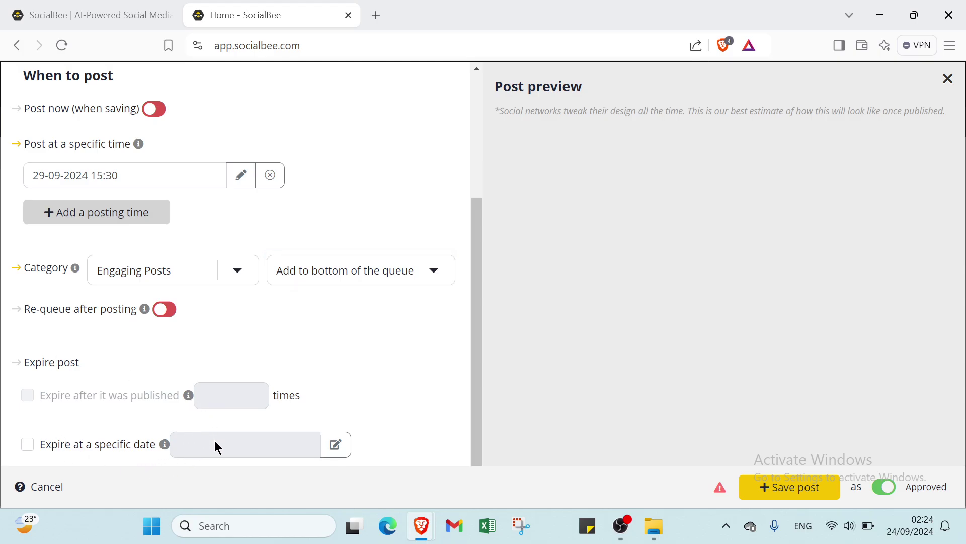
Step: Attempt to save the post, then close the editor without saving
{"action": "left_click", "coordinate": [809, 490]}
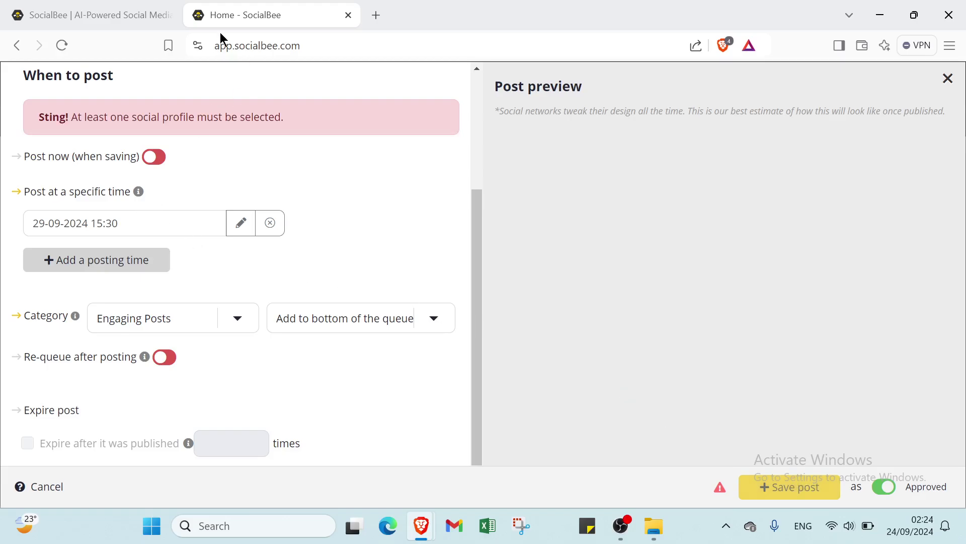
{"action": "left_click", "coordinate": [948, 79]}
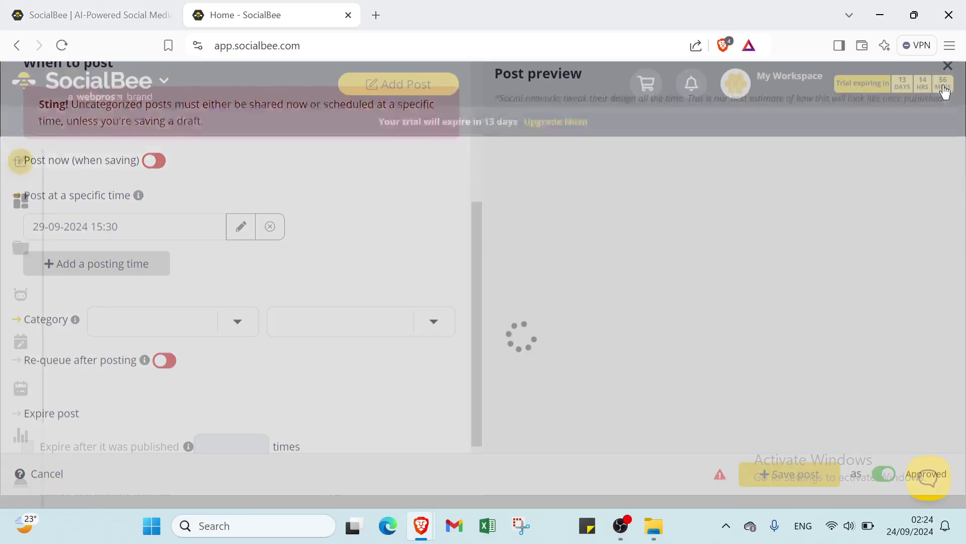
{"action": "scroll", "coordinate": [141, 335], "scroll_direction": "down", "scroll_amount": 3}
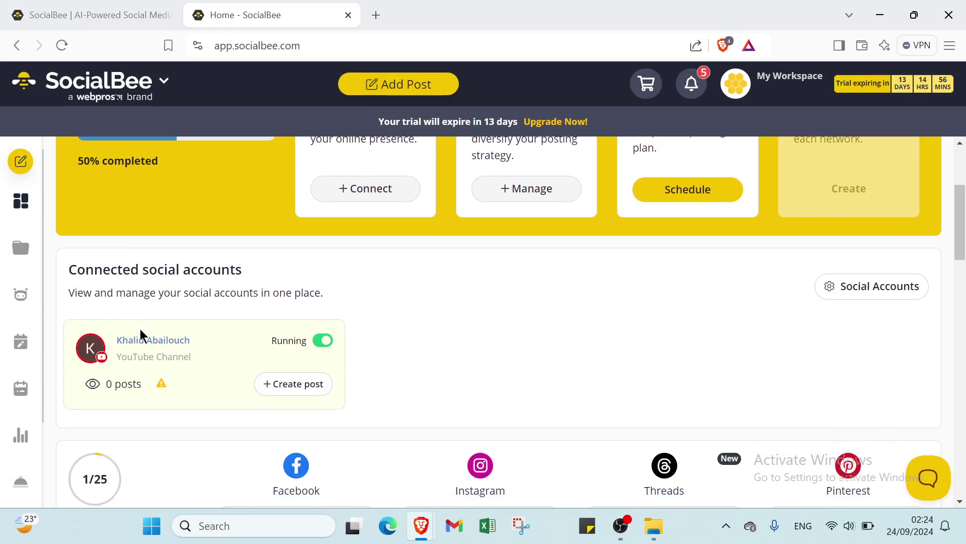
{"action": "scroll", "coordinate": [141, 335], "scroll_direction": "down", "scroll_amount": 3}
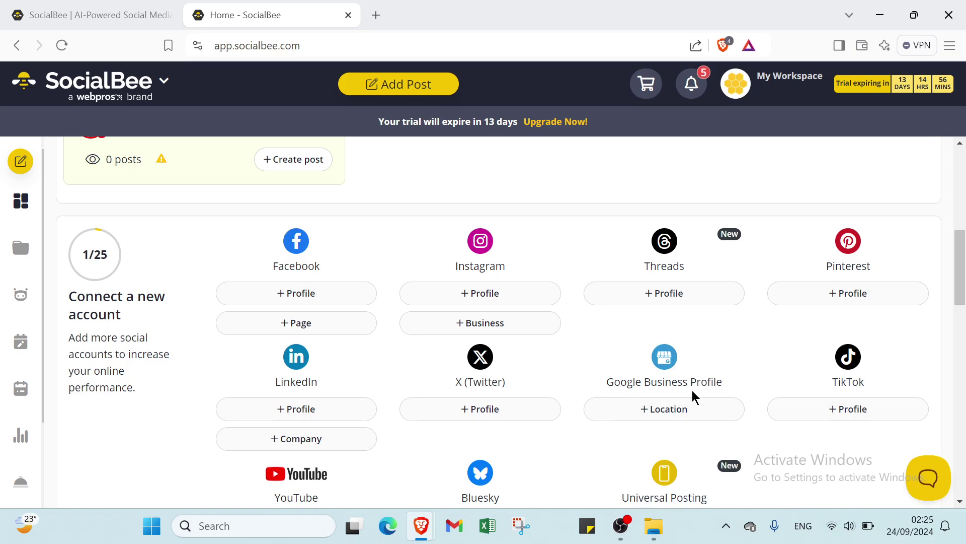
{"action": "scroll", "coordinate": [366, 432], "scroll_direction": "down", "scroll_amount": 1}
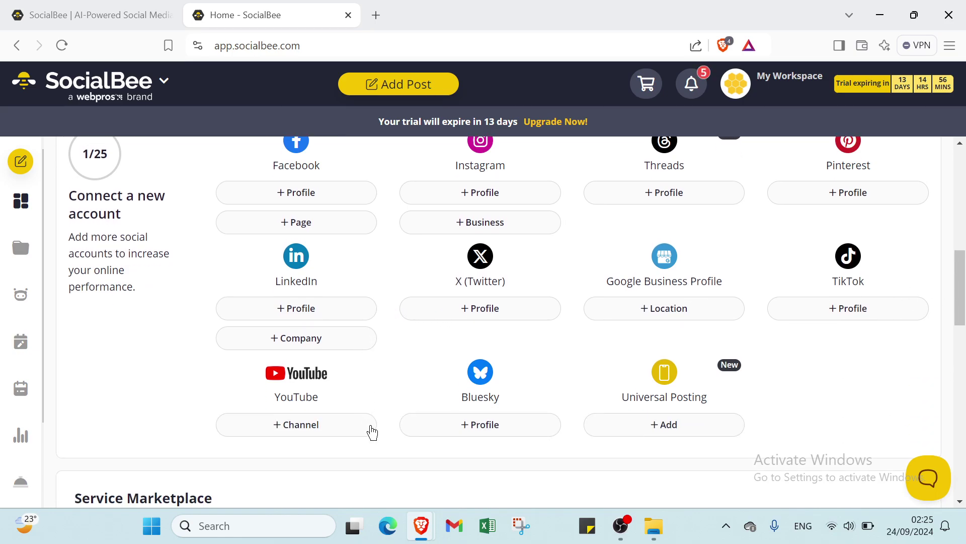
{"action": "scroll", "coordinate": [528, 400], "scroll_direction": "down", "scroll_amount": 1}
{"action": "scroll", "coordinate": [664, 355], "scroll_direction": "down", "scroll_amount": 1}
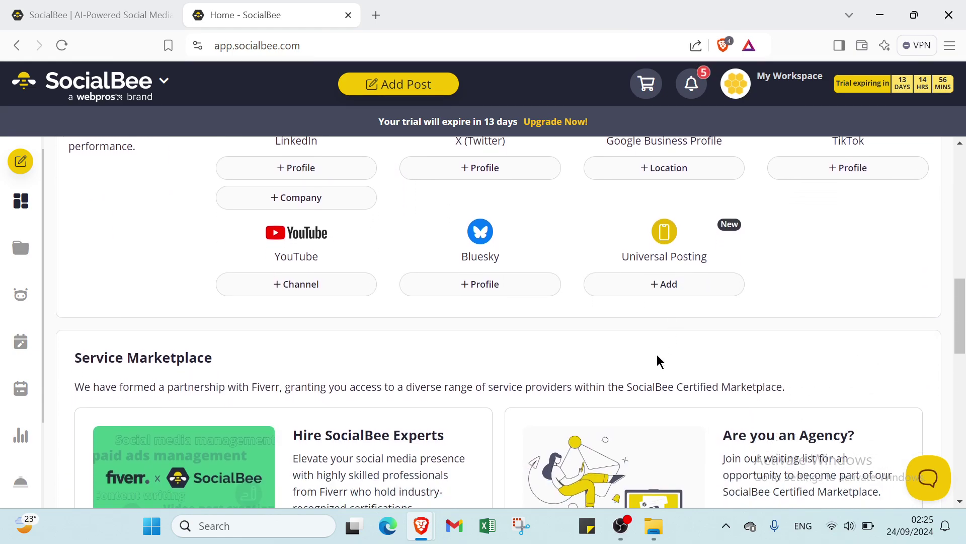
{"action": "scroll", "coordinate": [297, 355], "scroll_direction": "down", "scroll_amount": 1}
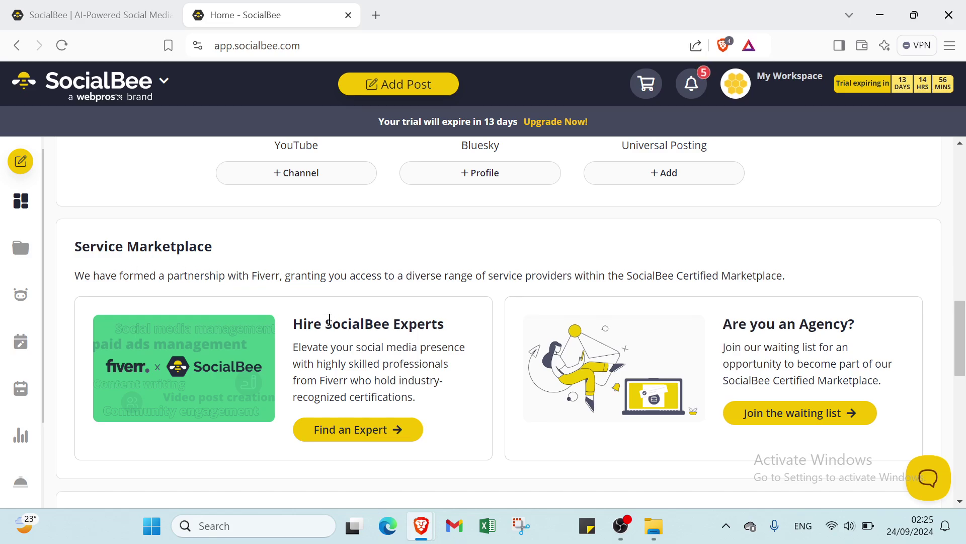
{"action": "scroll", "coordinate": [792, 325], "scroll_direction": "down", "scroll_amount": 4}
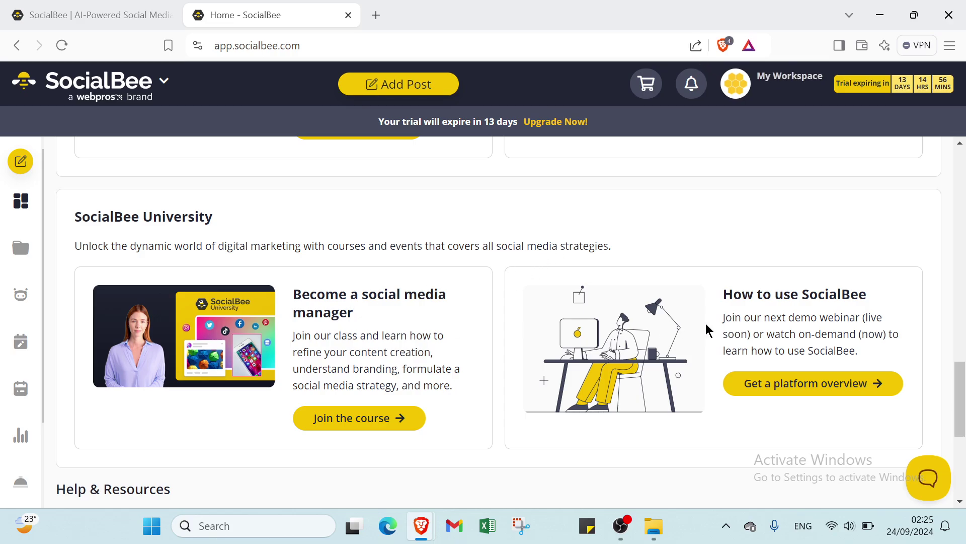
{"action": "scroll", "coordinate": [495, 350], "scroll_direction": "down", "scroll_amount": 3}
{"action": "scroll", "coordinate": [380, 341], "scroll_direction": "down", "scroll_amount": 1}
{"action": "scroll", "coordinate": [367, 334], "scroll_direction": "up", "scroll_amount": 6}
{"action": "scroll", "coordinate": [366, 334], "scroll_direction": "up", "scroll_amount": 4}
{"action": "scroll", "coordinate": [364, 332], "scroll_direction": "up", "scroll_amount": 5}
{"action": "scroll", "coordinate": [362, 331], "scroll_direction": "up", "scroll_amount": 3}
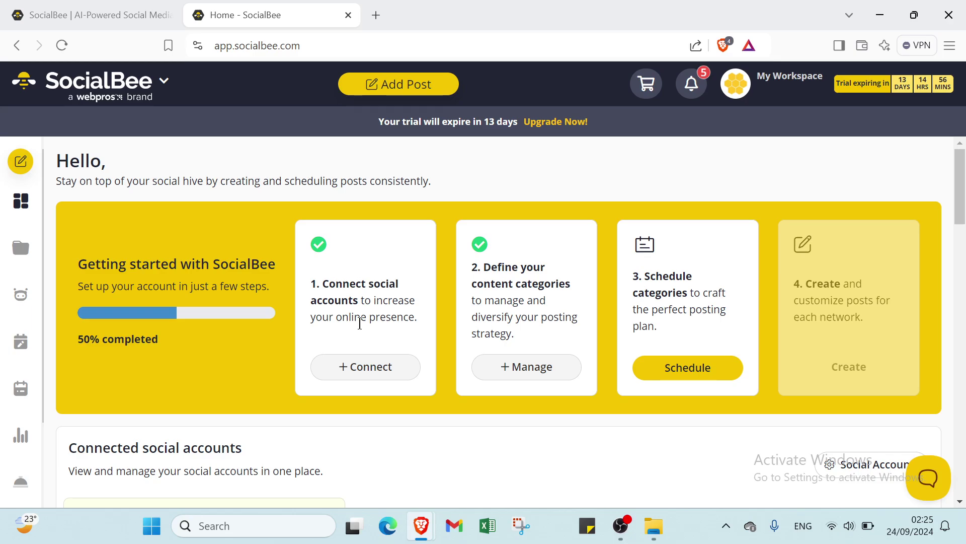
{"action": "scroll", "coordinate": [360, 324], "scroll_direction": "down", "scroll_amount": 3}
{"action": "scroll", "coordinate": [359, 323], "scroll_direction": "down", "scroll_amount": 2}
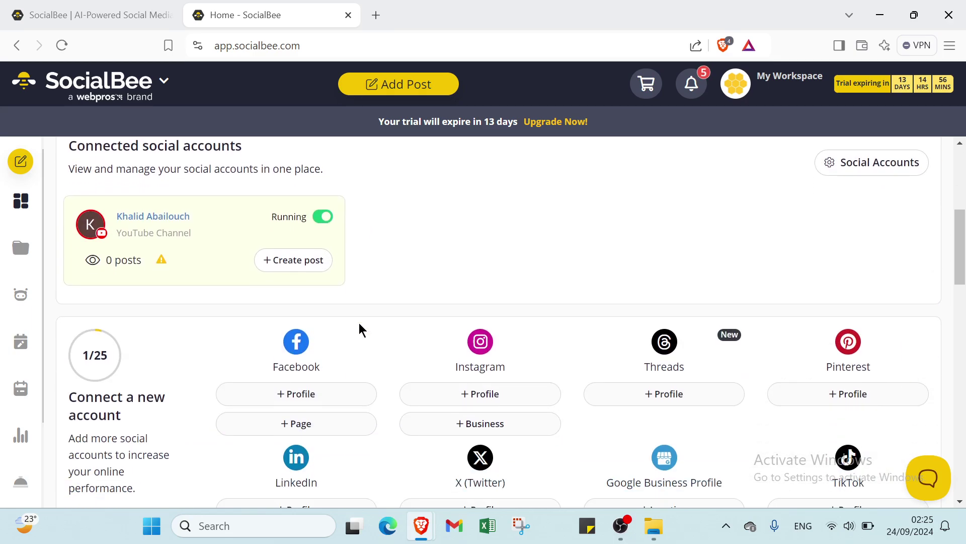
{"action": "scroll", "coordinate": [358, 325], "scroll_direction": "down", "scroll_amount": 1}
{"action": "scroll", "coordinate": [358, 322], "scroll_direction": "down", "scroll_amount": 1}
{"action": "scroll", "coordinate": [357, 323], "scroll_direction": "down", "scroll_amount": 1}
{"action": "scroll", "coordinate": [357, 323], "scroll_direction": "down", "scroll_amount": 1}
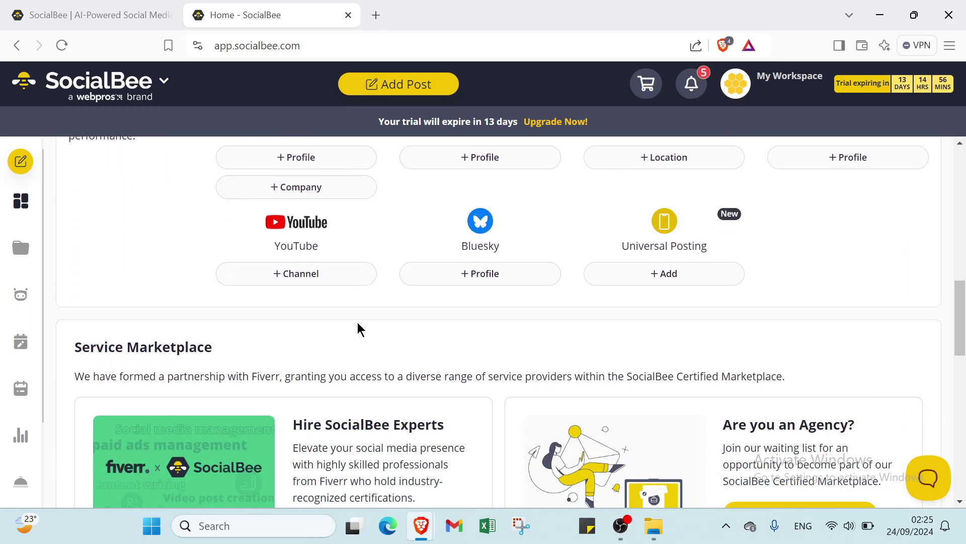
{"action": "scroll", "coordinate": [357, 323], "scroll_direction": "down", "scroll_amount": 2}
{"action": "scroll", "coordinate": [357, 322], "scroll_direction": "down", "scroll_amount": 1}
{"action": "scroll", "coordinate": [356, 321], "scroll_direction": "down", "scroll_amount": 2}
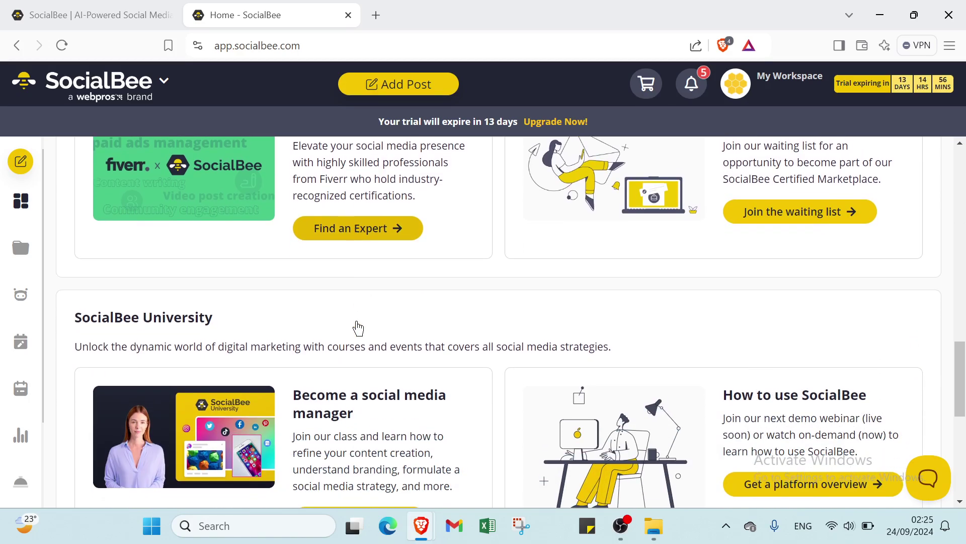
{"action": "scroll", "coordinate": [356, 321], "scroll_direction": "down", "scroll_amount": 2}
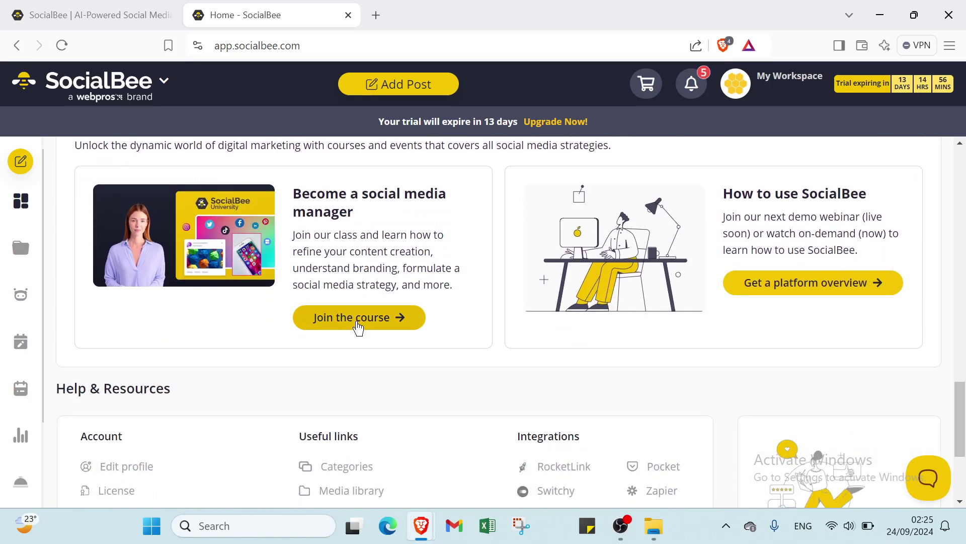
{"action": "scroll", "coordinate": [357, 327], "scroll_direction": "down", "scroll_amount": 1}
{"action": "scroll", "coordinate": [357, 327], "scroll_direction": "down", "scroll_amount": 1}
{"action": "scroll", "coordinate": [357, 327], "scroll_direction": "down", "scroll_amount": 2}
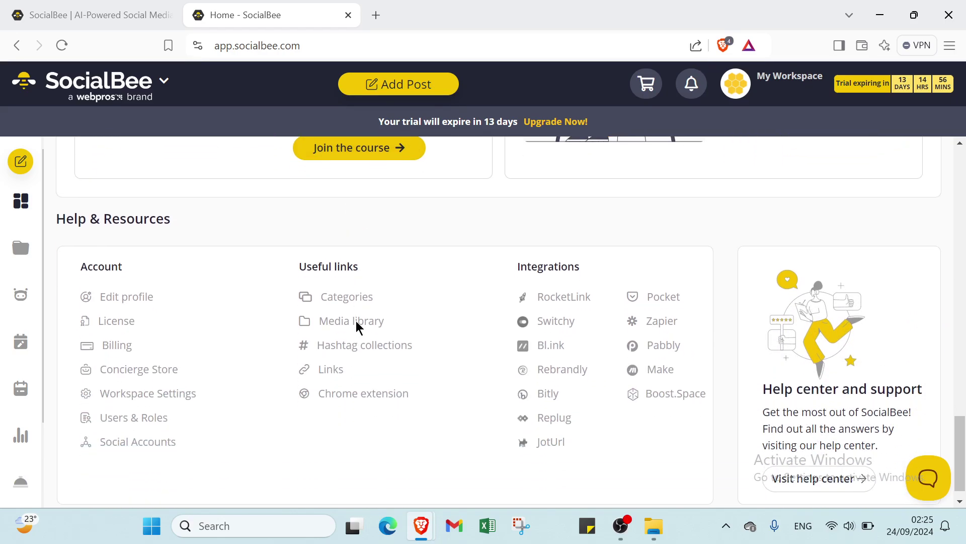
{"action": "scroll", "coordinate": [357, 326], "scroll_direction": "up", "scroll_amount": 3}
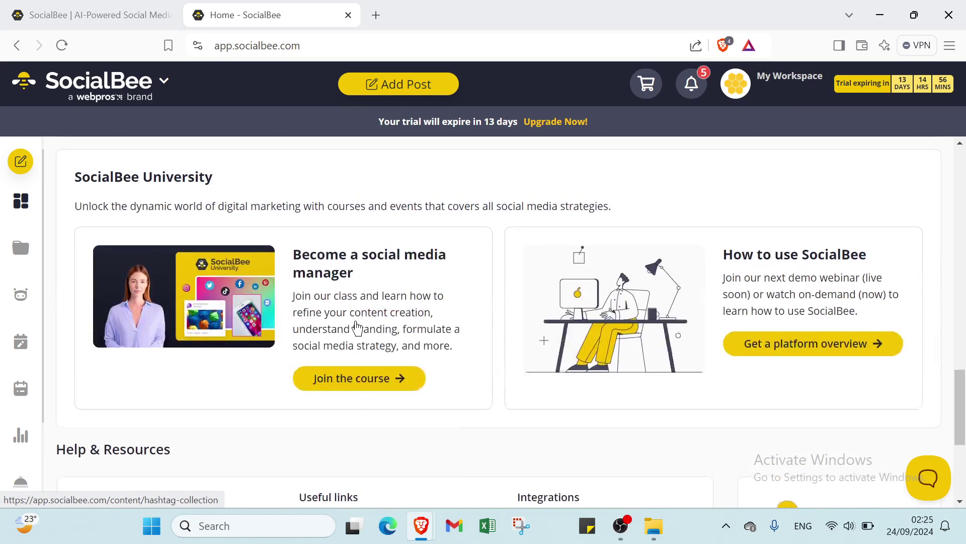
{"action": "scroll", "coordinate": [357, 326], "scroll_direction": "up", "scroll_amount": 3}
{"action": "scroll", "coordinate": [355, 320], "scroll_direction": "up", "scroll_amount": 1}
{"action": "scroll", "coordinate": [351, 319], "scroll_direction": "up", "scroll_amount": 1}
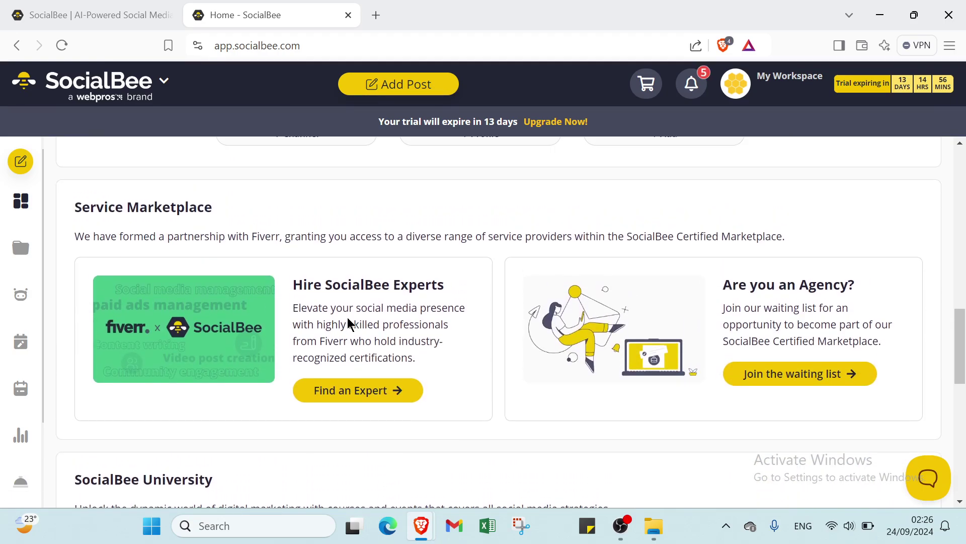
{"action": "scroll", "coordinate": [347, 318], "scroll_direction": "up", "scroll_amount": 3}
{"action": "scroll", "coordinate": [346, 317], "scroll_direction": "up", "scroll_amount": 2}
{"action": "scroll", "coordinate": [346, 317], "scroll_direction": "up", "scroll_amount": 3}
{"action": "scroll", "coordinate": [346, 317], "scroll_direction": "up", "scroll_amount": 2}
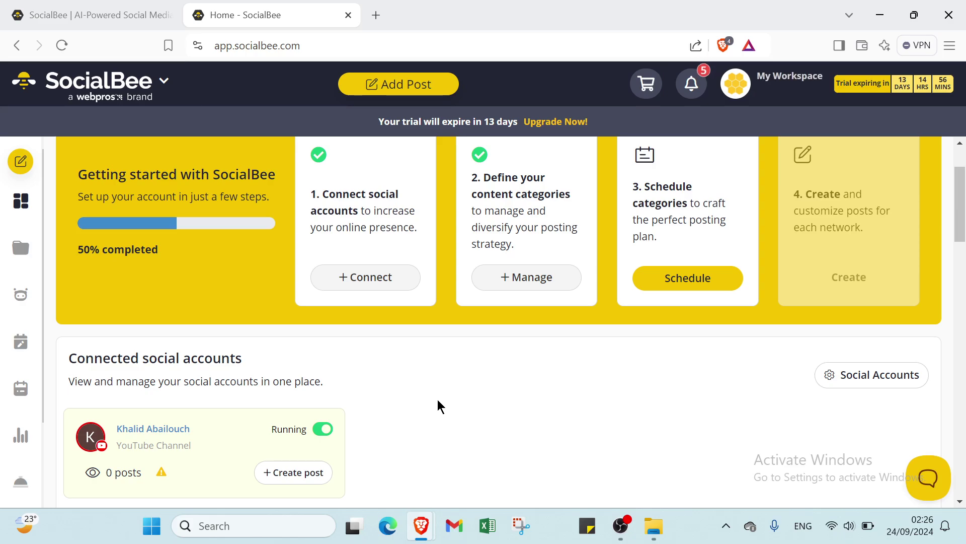
{"action": "scroll", "coordinate": [438, 400], "scroll_direction": "down", "scroll_amount": 2}
{"action": "scroll", "coordinate": [437, 400], "scroll_direction": "down", "scroll_amount": 1}
{"action": "scroll", "coordinate": [437, 399], "scroll_direction": "down", "scroll_amount": 1}
{"action": "scroll", "coordinate": [437, 399], "scroll_direction": "down", "scroll_amount": 2}
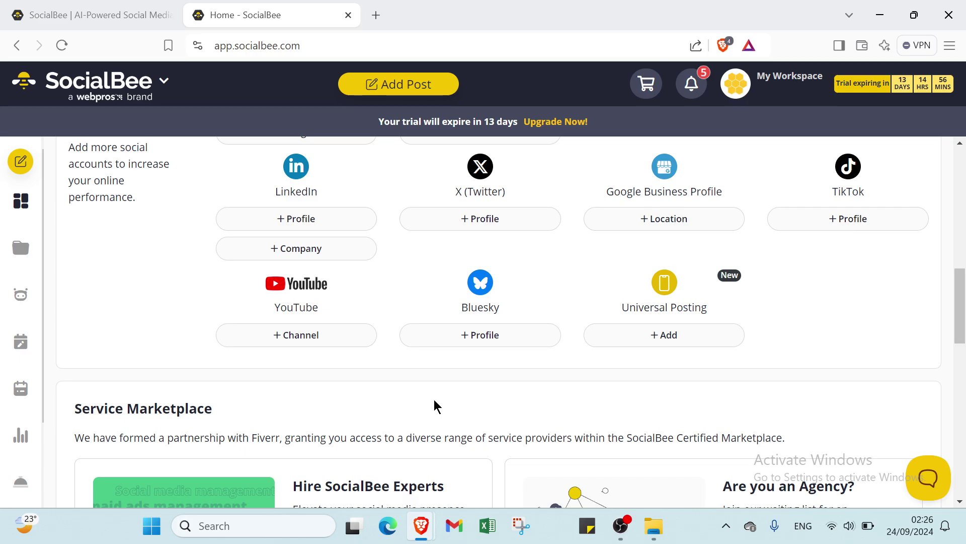
{"action": "scroll", "coordinate": [434, 400], "scroll_direction": "down", "scroll_amount": 2}
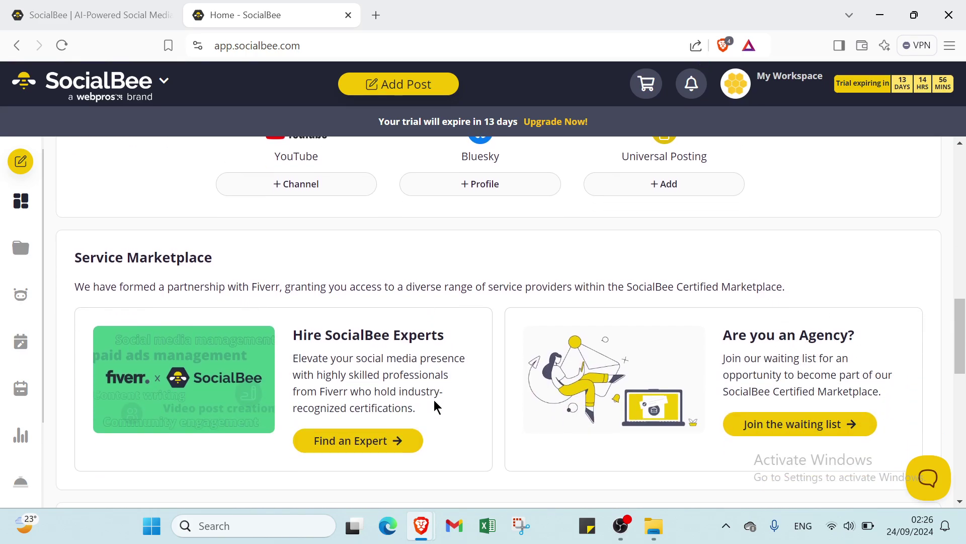
{"action": "scroll", "coordinate": [434, 406], "scroll_direction": "down", "scroll_amount": 1}
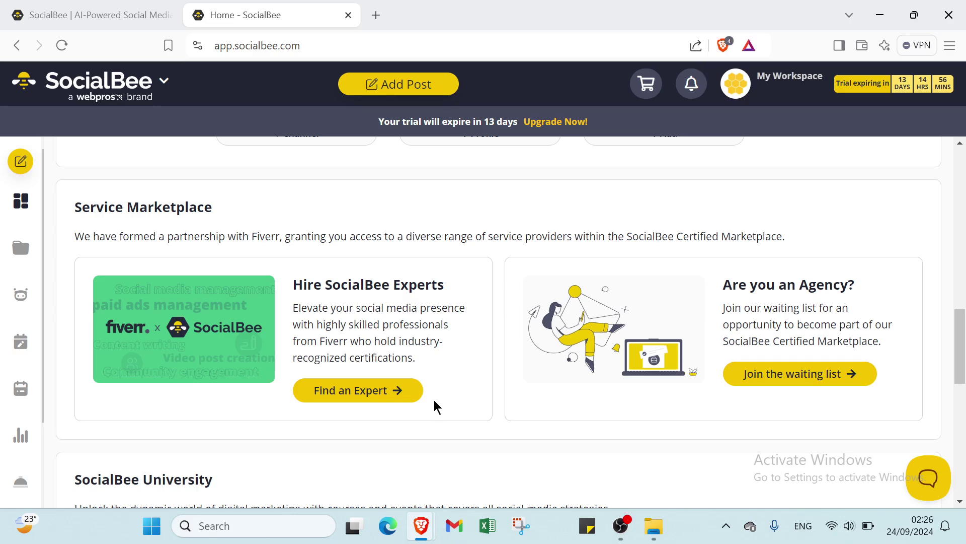
{"action": "scroll", "coordinate": [432, 406], "scroll_direction": "up", "scroll_amount": 4}
{"action": "scroll", "coordinate": [431, 401], "scroll_direction": "up", "scroll_amount": 1}
{"action": "scroll", "coordinate": [432, 400], "scroll_direction": "down", "scroll_amount": 6}
{"action": "scroll", "coordinate": [431, 400], "scroll_direction": "down", "scroll_amount": 4}
{"action": "scroll", "coordinate": [431, 401], "scroll_direction": "down", "scroll_amount": 2}
{"action": "scroll", "coordinate": [430, 406], "scroll_direction": "up", "scroll_amount": 4}
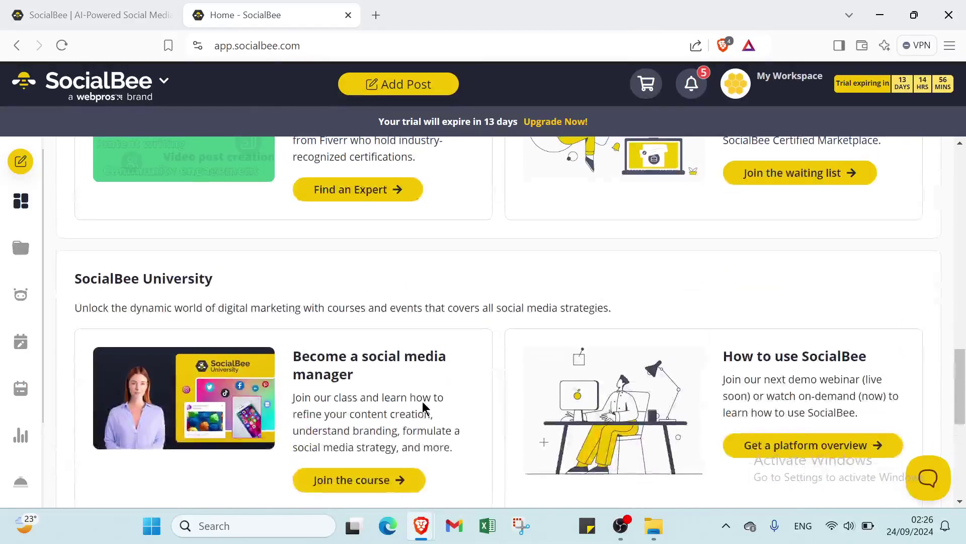
{"action": "scroll", "coordinate": [423, 401], "scroll_direction": "up", "scroll_amount": 4}
{"action": "scroll", "coordinate": [91, 279], "scroll_direction": "up", "scroll_amount": 3}
{"action": "scroll", "coordinate": [93, 277], "scroll_direction": "up", "scroll_amount": 4}
Step: Start creating a new content category and review its default post settings
{"action": "left_click", "coordinate": [22, 250]}
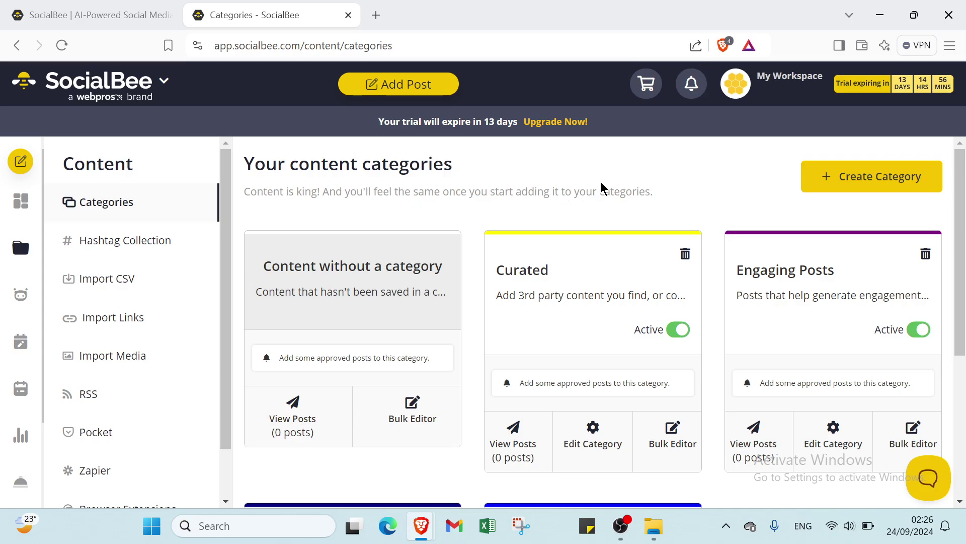
{"action": "left_click", "coordinate": [831, 188]}
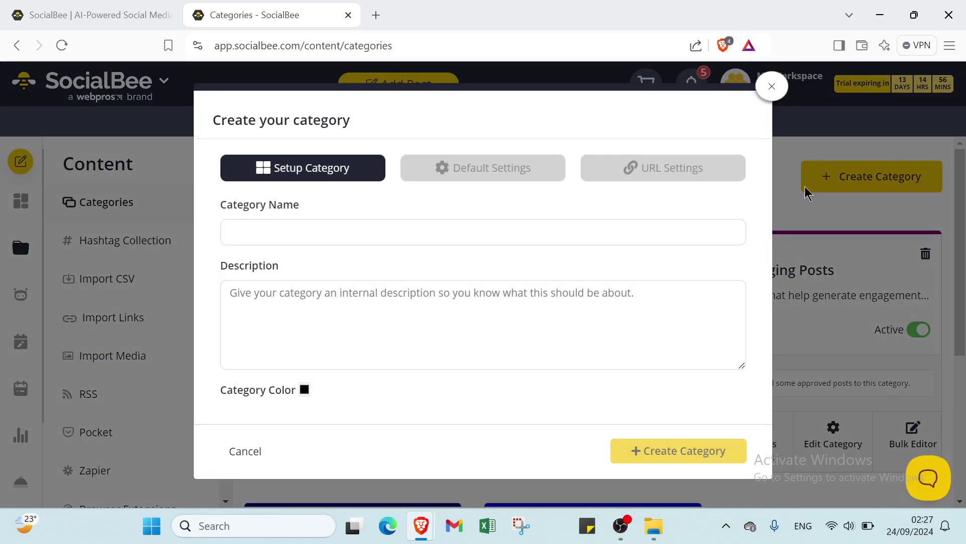
{"action": "left_click", "coordinate": [451, 165]}
{"action": "left_click", "coordinate": [625, 167]}
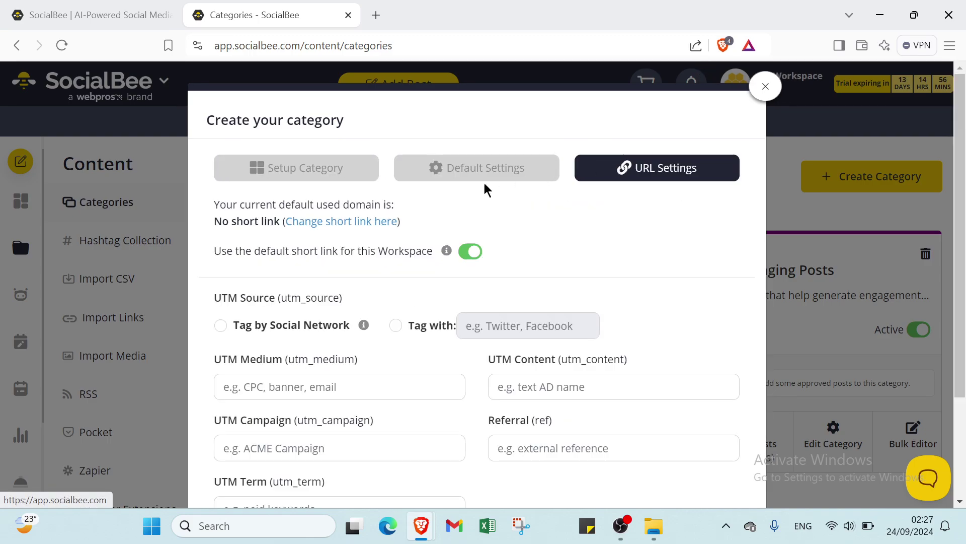
{"action": "left_click", "coordinate": [324, 183]}
Step: Visit the name and description fields, discard the category form and go to Hashtag Collections
{"action": "left_click", "coordinate": [295, 231]}
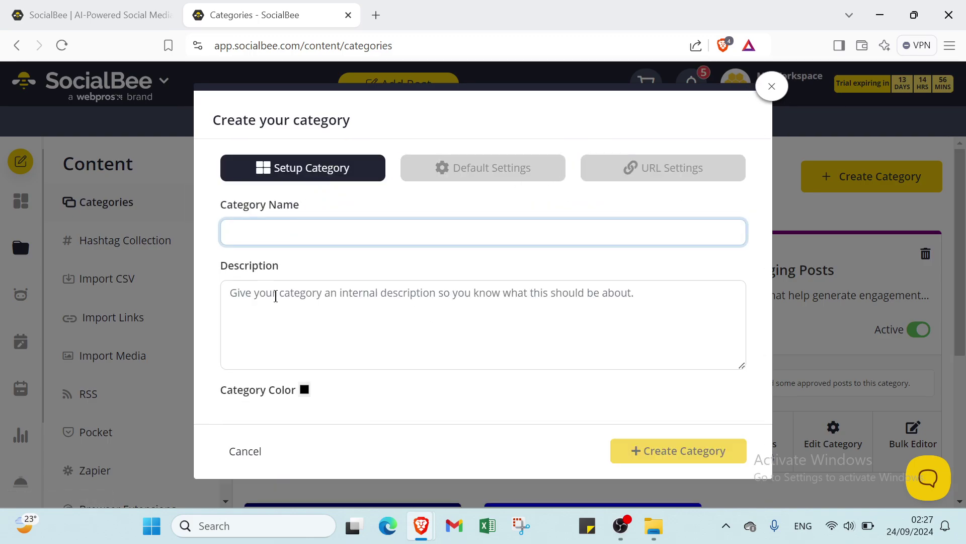
{"action": "left_click", "coordinate": [275, 296]}
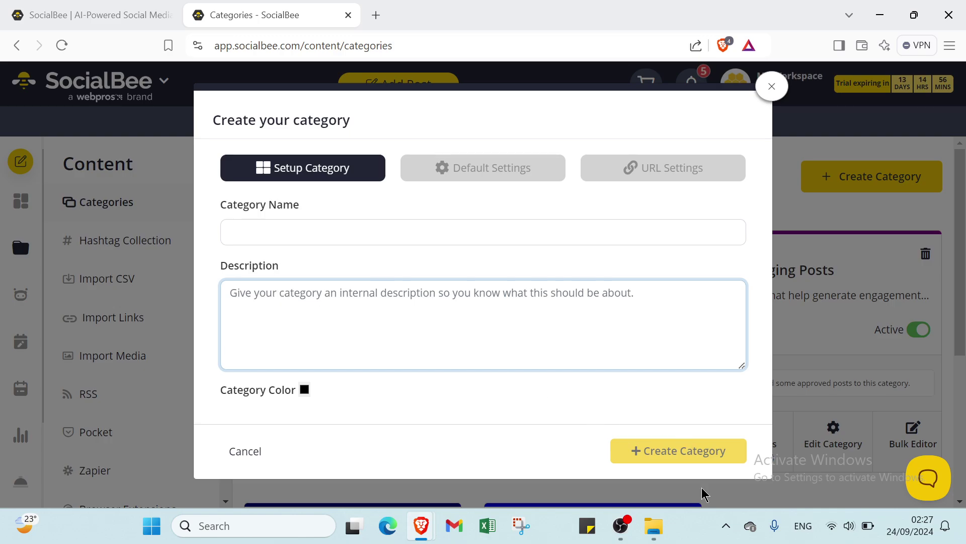
{"action": "left_click", "coordinate": [772, 88]}
{"action": "left_click", "coordinate": [161, 247]}
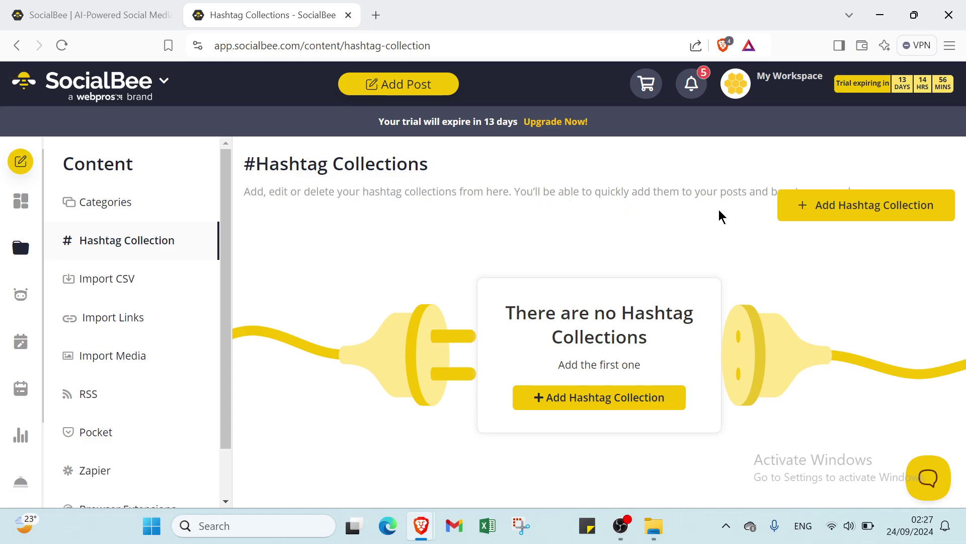
Step: View the Import CSV page, then the Import Links page
{"action": "left_click", "coordinate": [123, 280]}
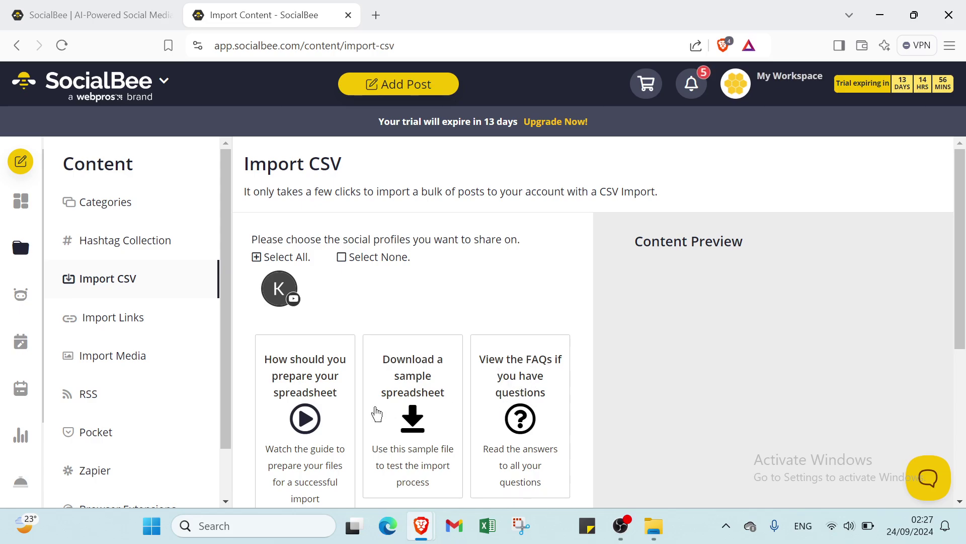
{"action": "left_click", "coordinate": [124, 319]}
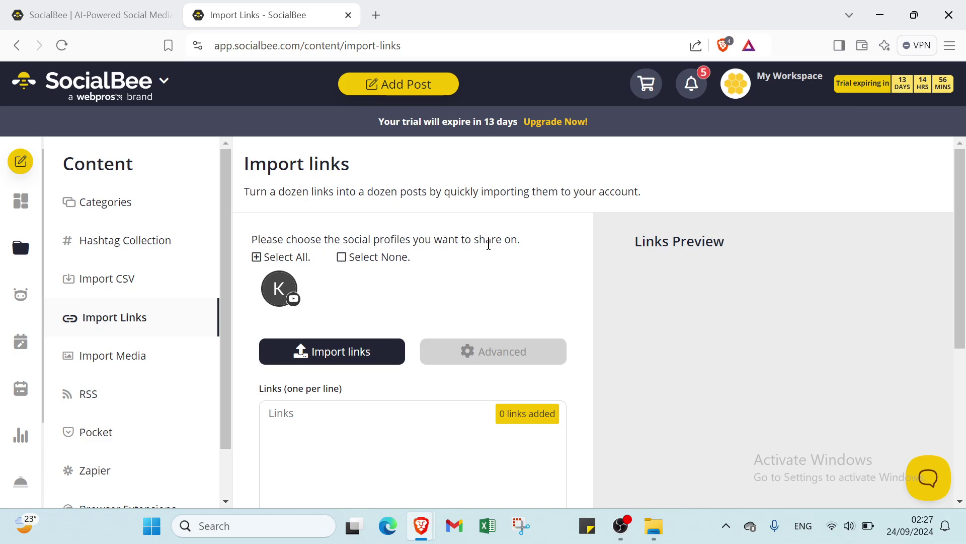
Step: Set link imports to Engaging Posts added to the top, then go to Import Media
{"action": "left_click", "coordinate": [327, 412]}
{"action": "scroll", "coordinate": [328, 411], "scroll_direction": "down", "scroll_amount": 2}
{"action": "scroll", "coordinate": [326, 408], "scroll_direction": "down", "scroll_amount": 2}
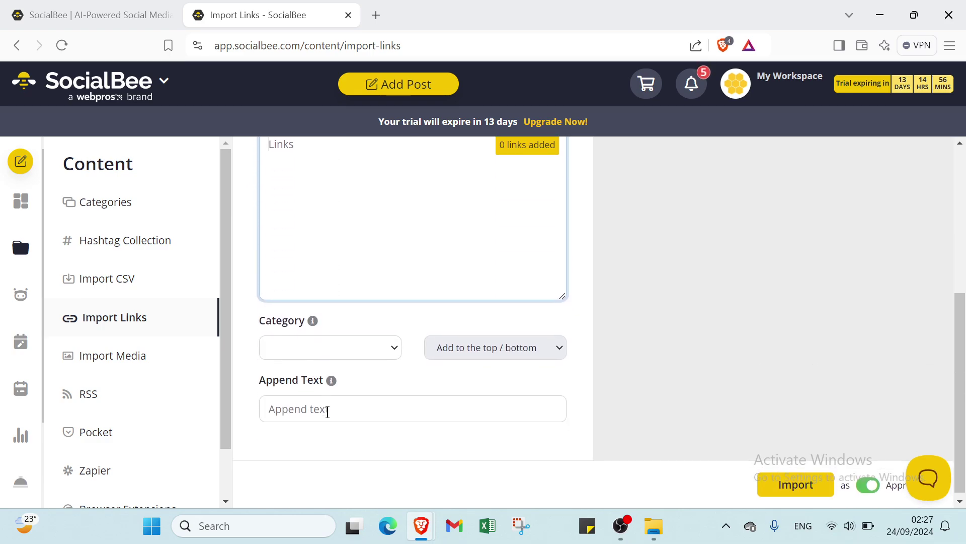
{"action": "left_click", "coordinate": [318, 353]}
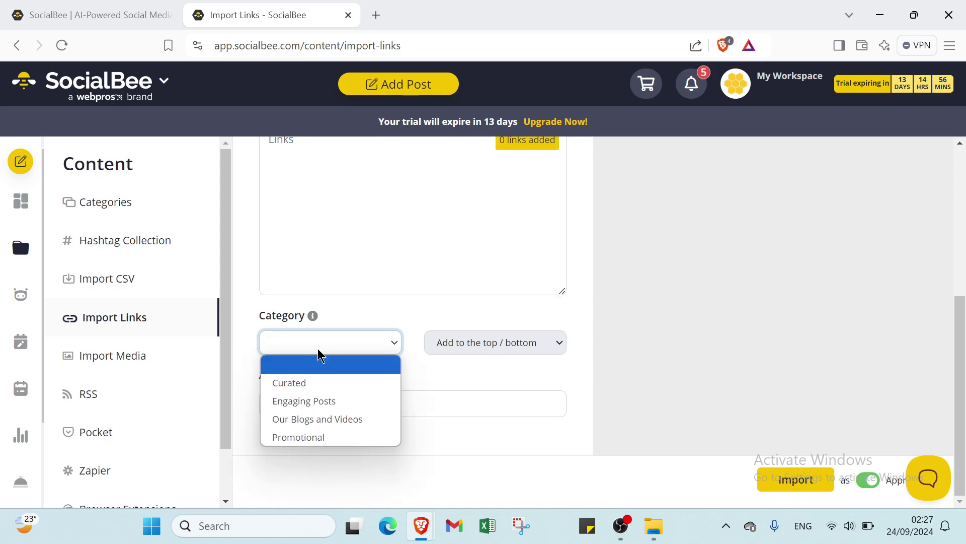
{"action": "left_click", "coordinate": [380, 406]}
{"action": "left_click", "coordinate": [489, 355]}
{"action": "left_click", "coordinate": [472, 394]}
{"action": "left_click", "coordinate": [389, 425]}
{"action": "scroll", "coordinate": [522, 431], "scroll_direction": "down", "scroll_amount": 1}
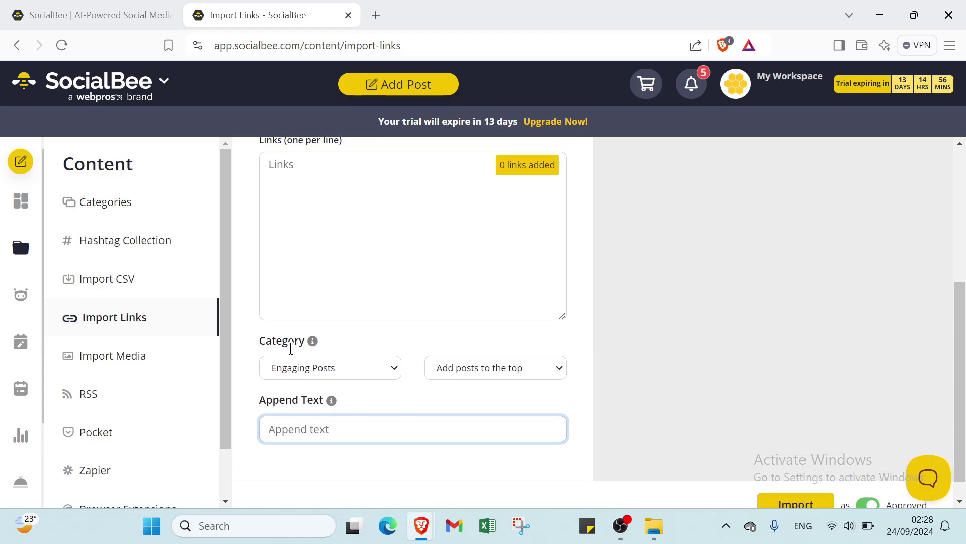
{"action": "left_click", "coordinate": [150, 364]}
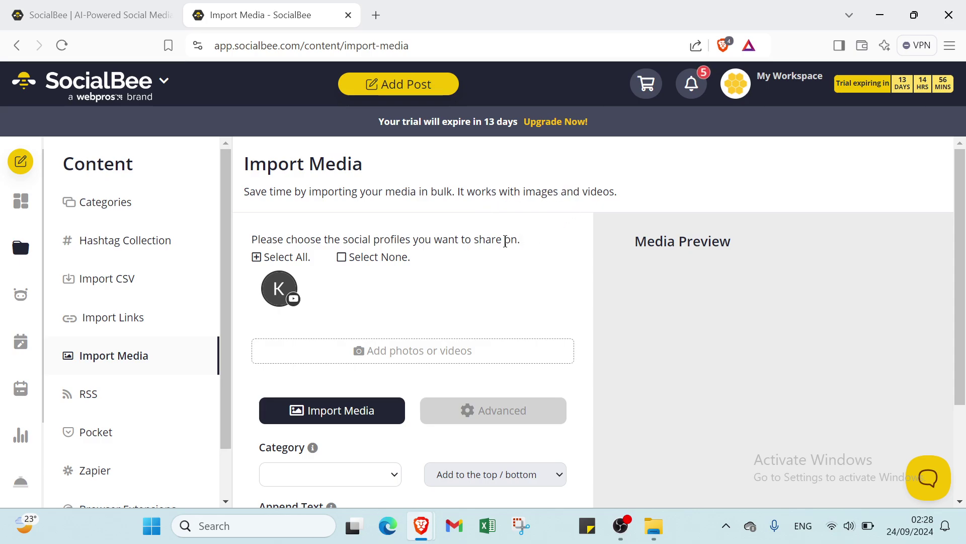
{"action": "scroll", "coordinate": [499, 243], "scroll_direction": "down", "scroll_amount": 1}
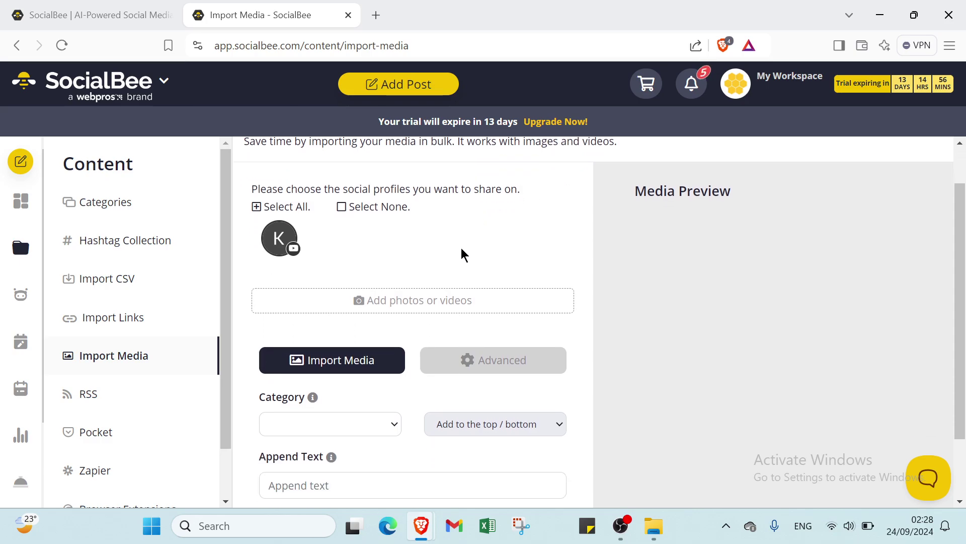
Step: Set media imports to Our Blogs and Videos added to the top, then go to RSS Feeds
{"action": "left_click", "coordinate": [338, 424]}
{"action": "left_click", "coordinate": [332, 384]}
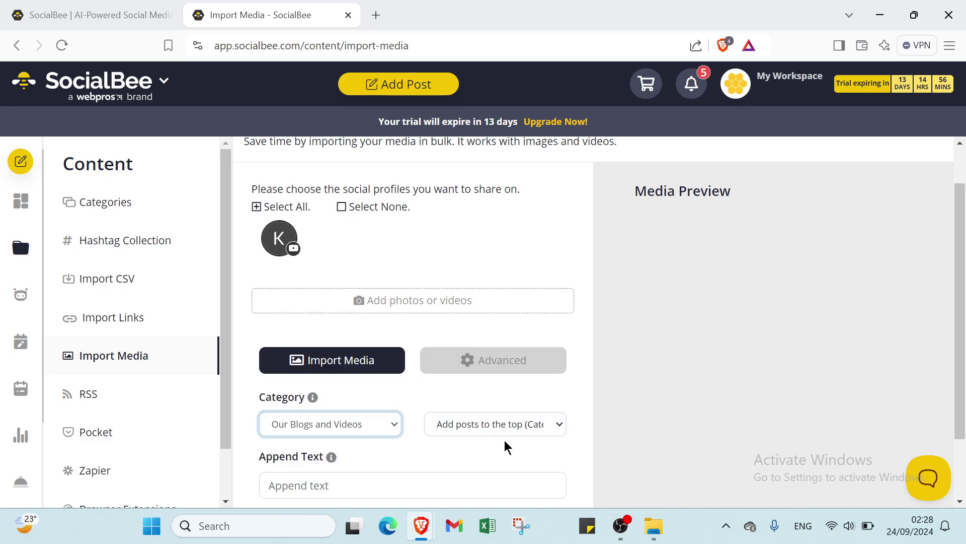
{"action": "left_click", "coordinate": [503, 419]}
{"action": "left_click", "coordinate": [484, 464]}
{"action": "scroll", "coordinate": [328, 442], "scroll_direction": "down", "scroll_amount": 1}
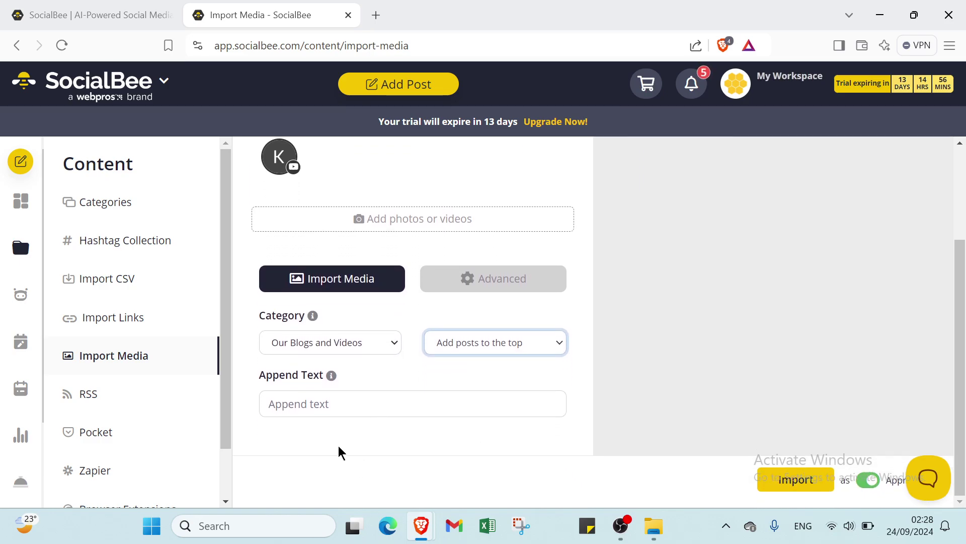
{"action": "left_click", "coordinate": [311, 391]}
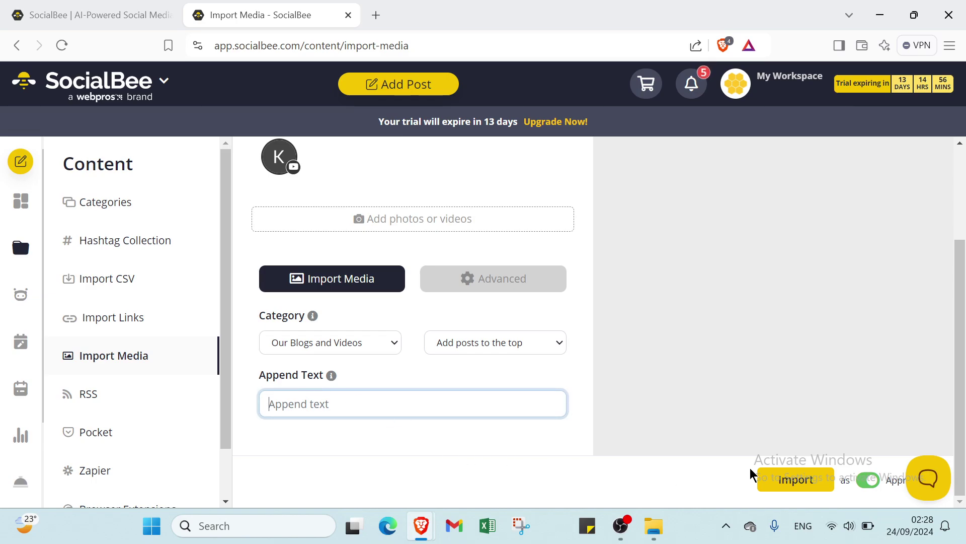
{"action": "left_click", "coordinate": [69, 397]}
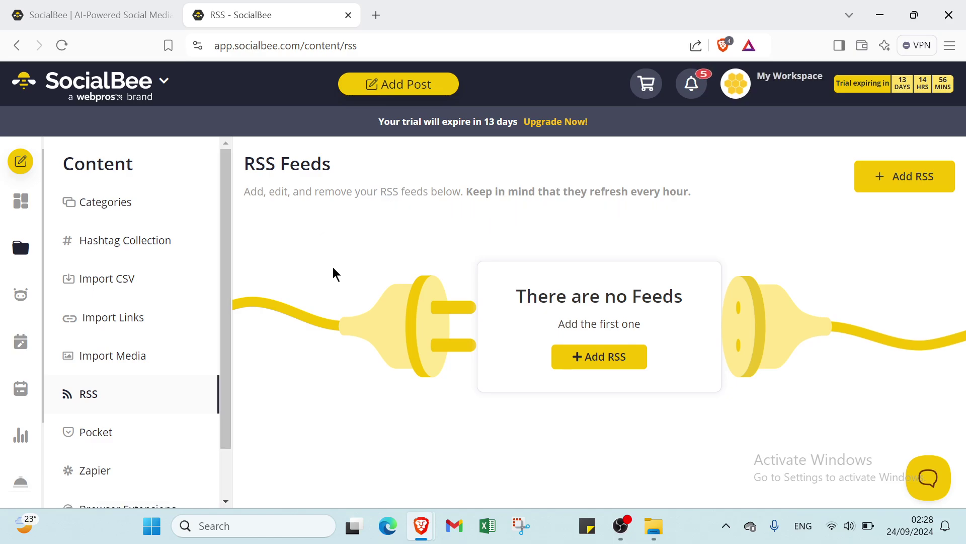
Step: Start a new Pocket source assigned to Engaging Posts
{"action": "left_click", "coordinate": [150, 429]}
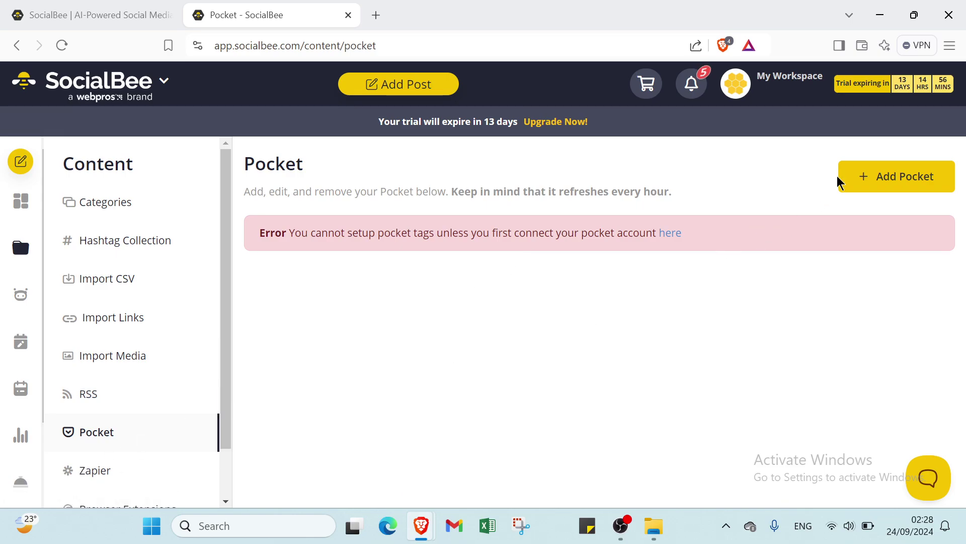
{"action": "left_click", "coordinate": [858, 179]}
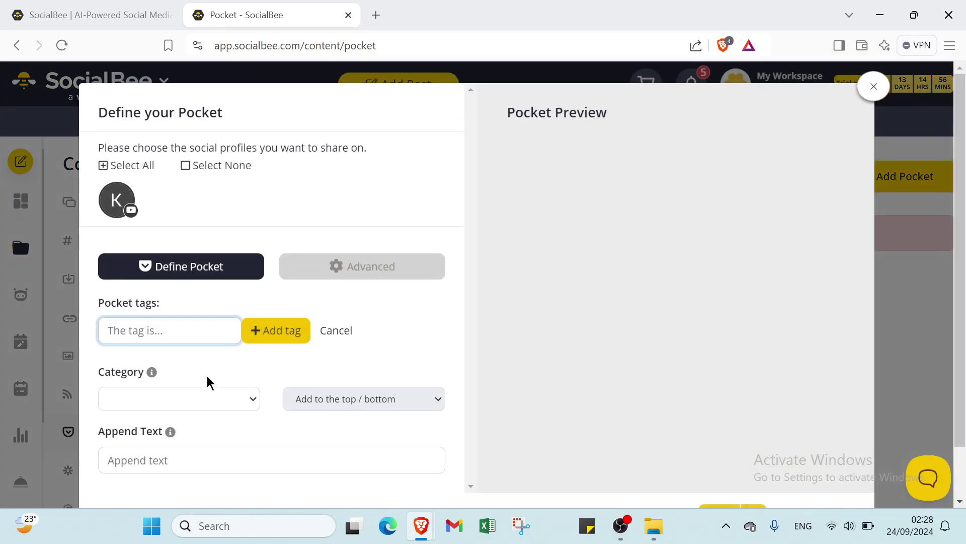
{"action": "scroll", "coordinate": [198, 355], "scroll_direction": "down", "scroll_amount": 1}
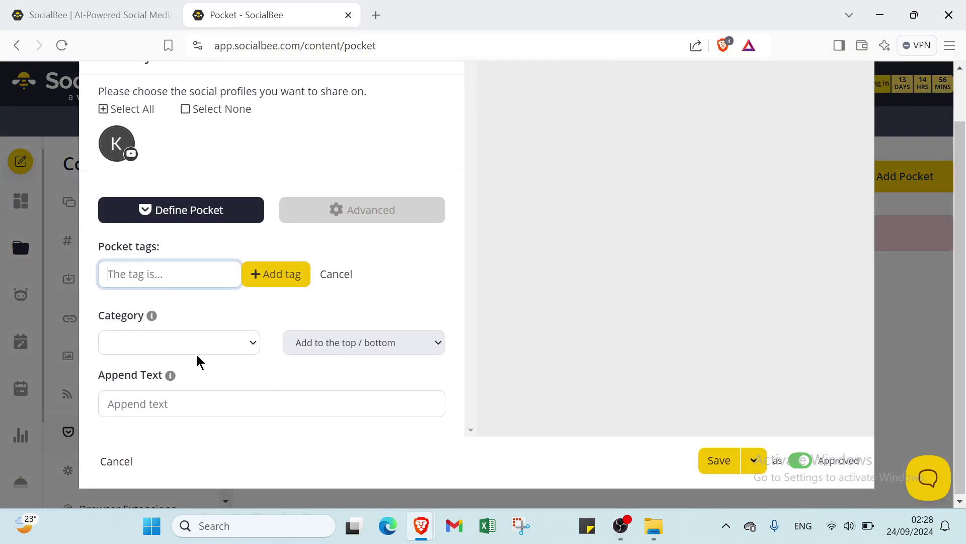
{"action": "left_click", "coordinate": [123, 348]}
{"action": "left_click", "coordinate": [161, 397]}
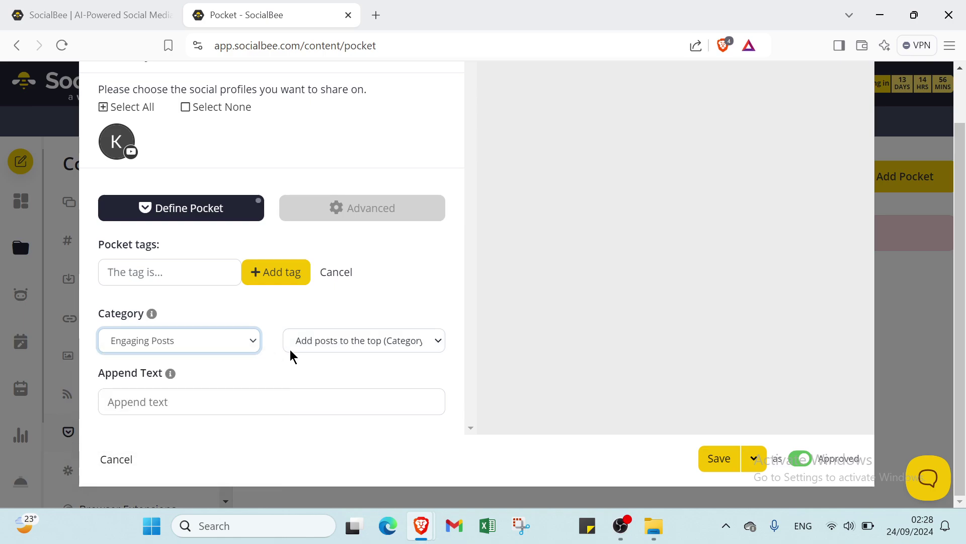
Step: Visit the append text and tags fields, then discard the Pocket editor
{"action": "left_click", "coordinate": [245, 413]}
{"action": "left_click", "coordinate": [136, 264]}
{"action": "scroll", "coordinate": [747, 307], "scroll_direction": "up", "scroll_amount": 3}
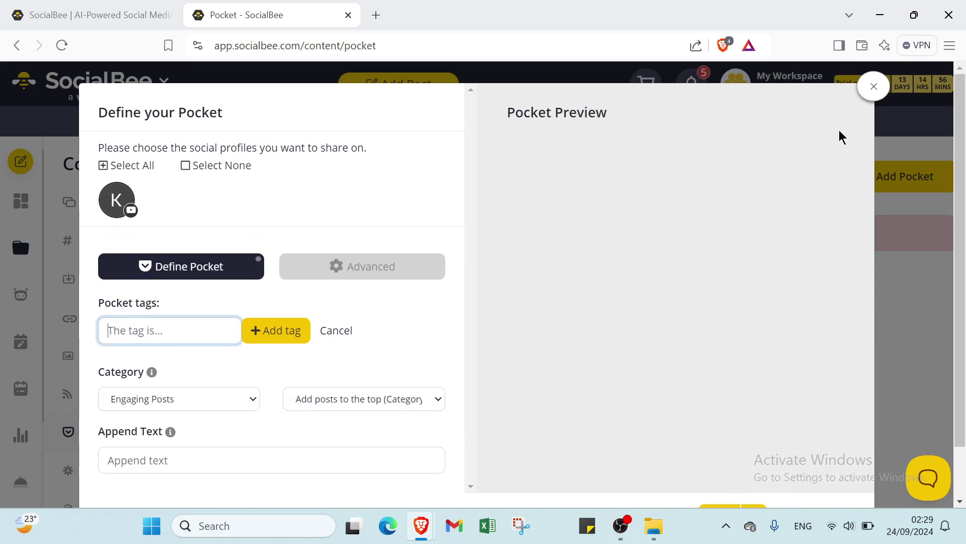
{"action": "scroll", "coordinate": [774, 279], "scroll_direction": "down", "scroll_amount": 3}
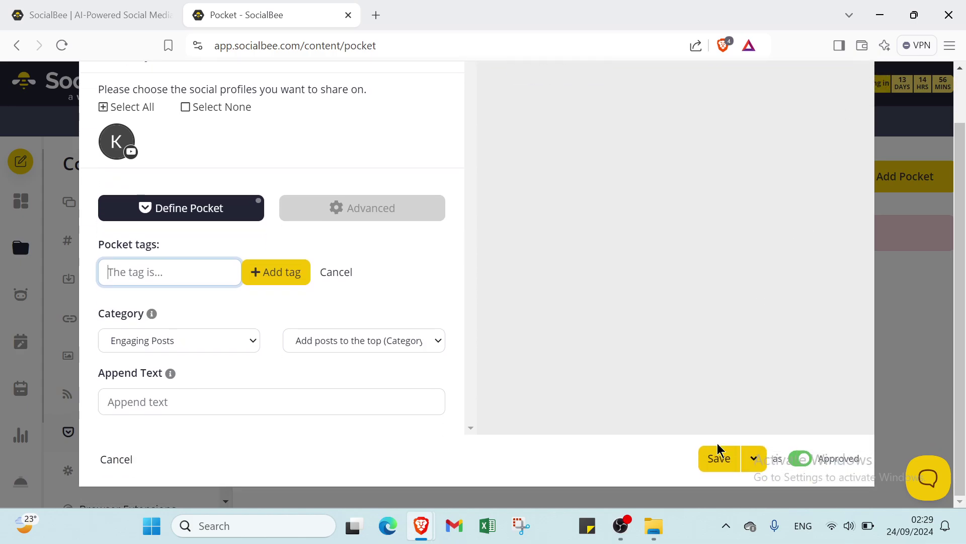
{"action": "scroll", "coordinate": [718, 448], "scroll_direction": "up", "scroll_amount": 3}
{"action": "left_click", "coordinate": [873, 87]}
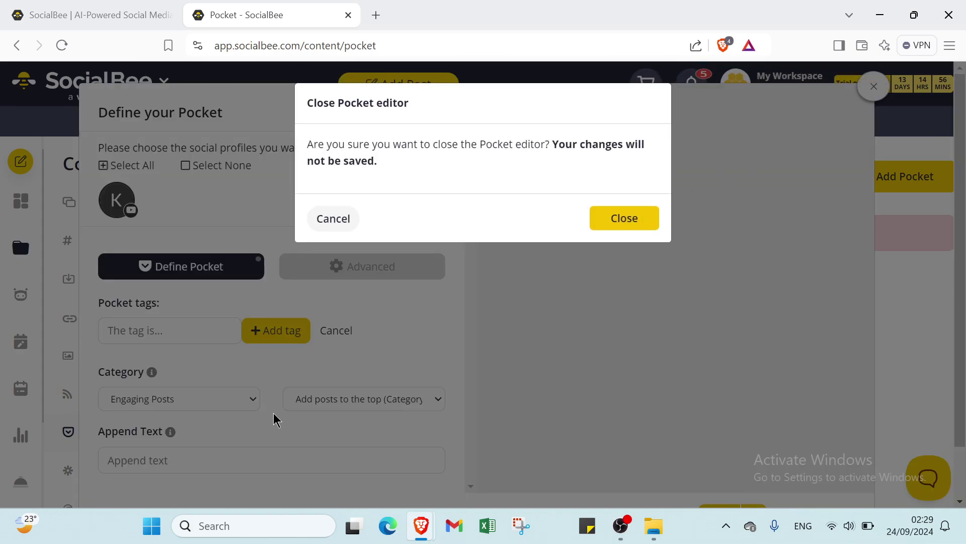
{"action": "left_click", "coordinate": [607, 218]}
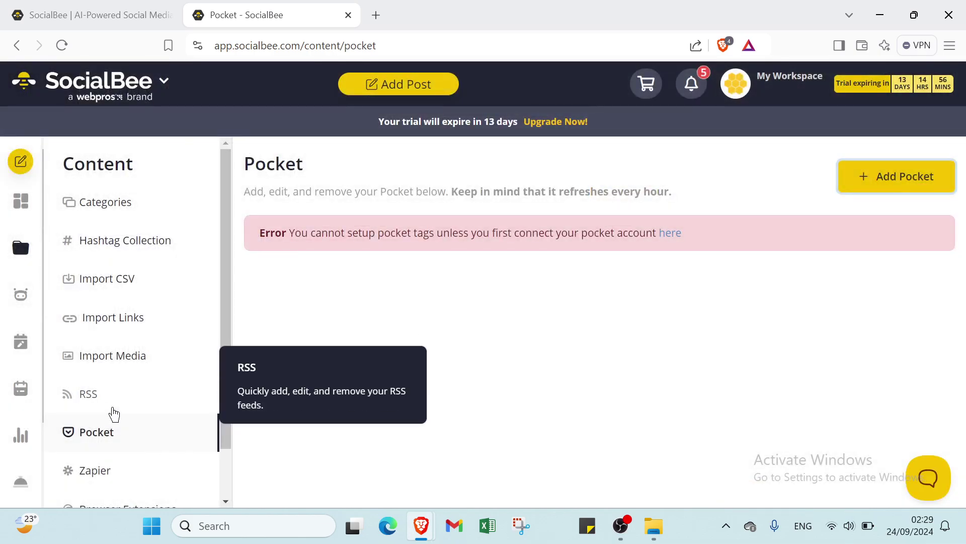
{"action": "scroll", "coordinate": [105, 412], "scroll_direction": "down", "scroll_amount": 1}
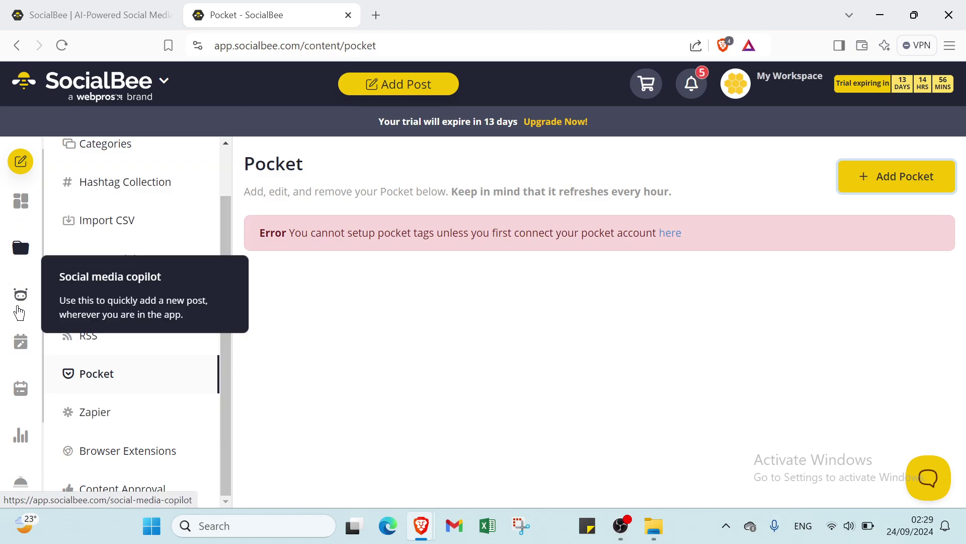
Step: View the Social media copilot page, then the Schedule Setup page
{"action": "left_click", "coordinate": [19, 301]}
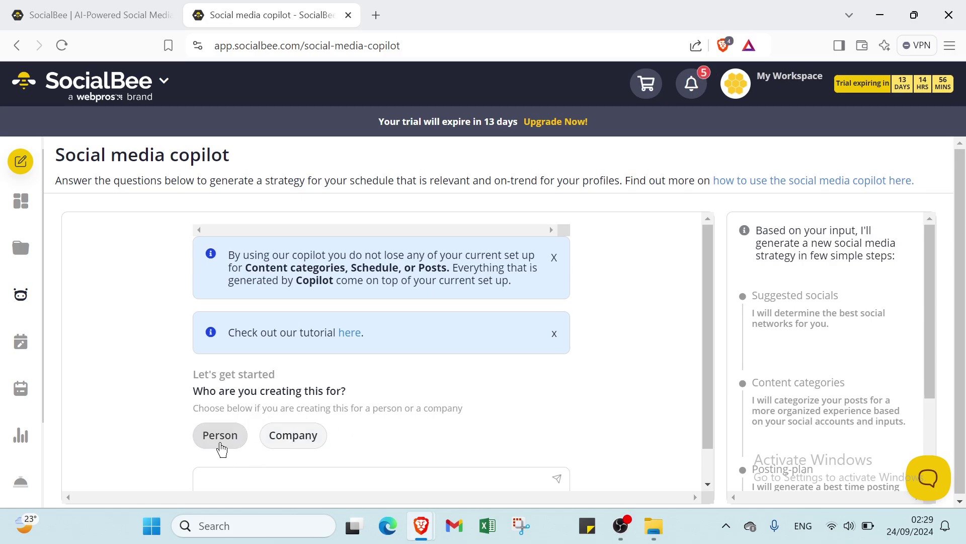
{"action": "scroll", "coordinate": [275, 456], "scroll_direction": "down", "scroll_amount": 1}
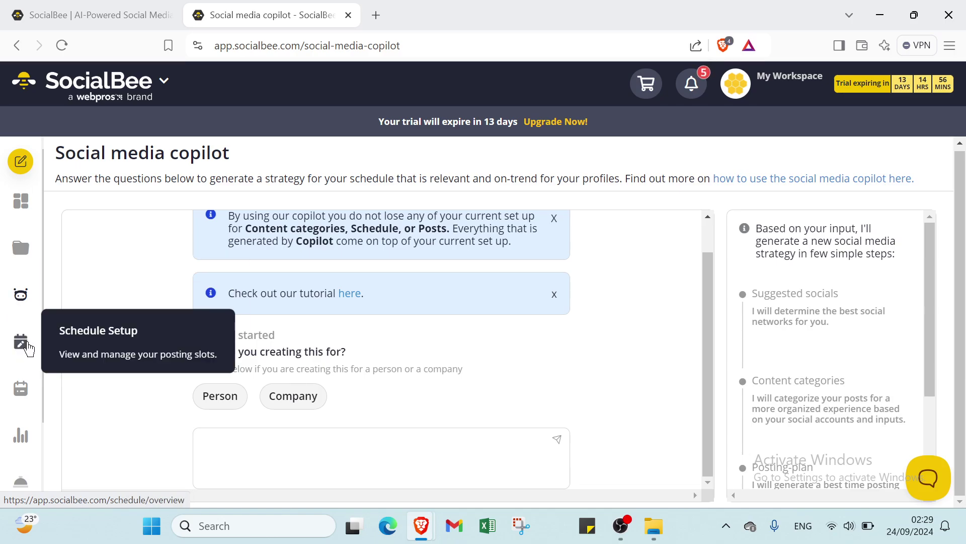
{"action": "left_click", "coordinate": [26, 345]}
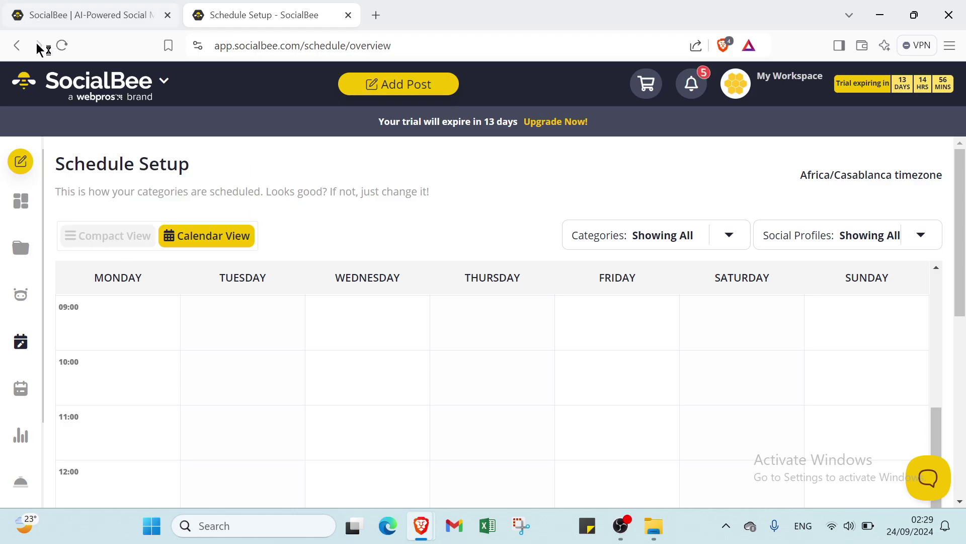
Step: Start a Curated posting time for Monday through Thursday
{"action": "left_click", "coordinate": [106, 238]}
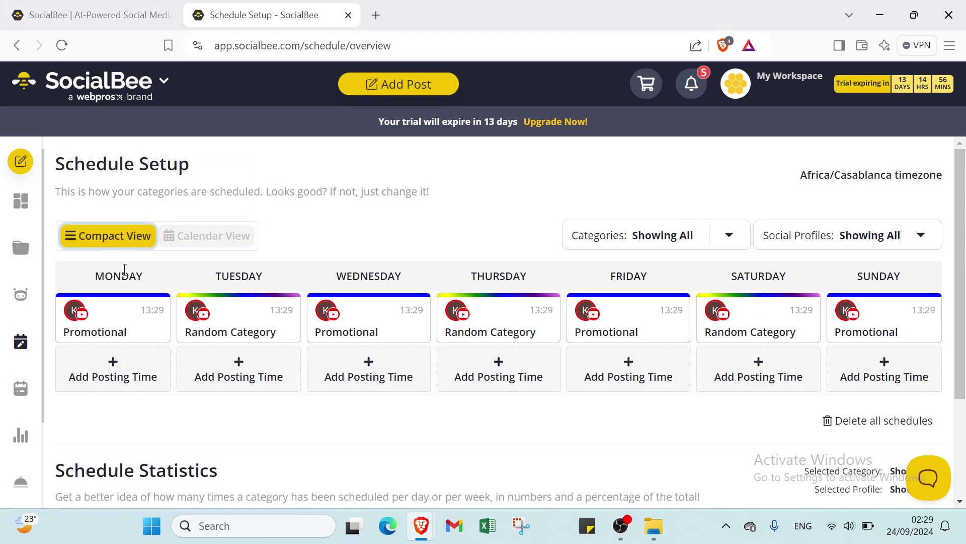
{"action": "left_click", "coordinate": [117, 361]}
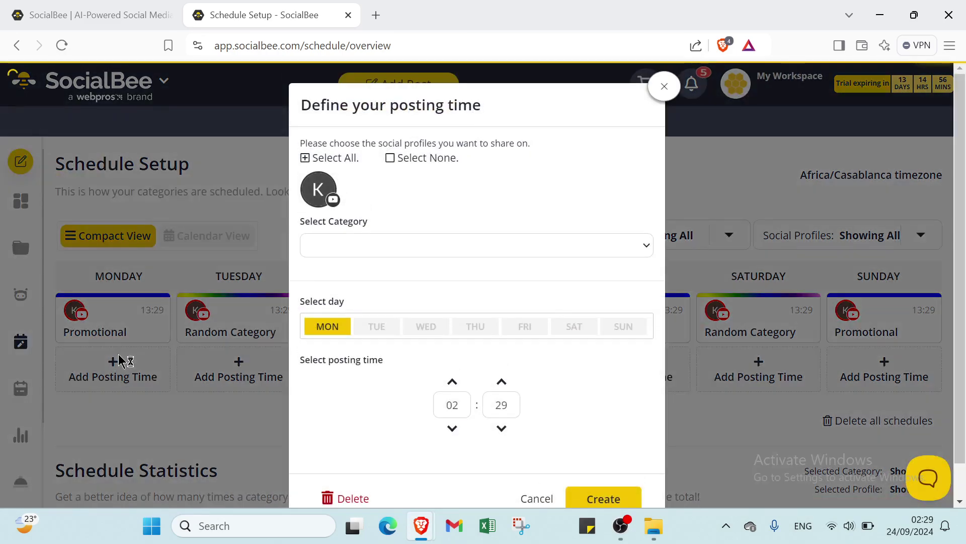
{"action": "left_click", "coordinate": [321, 246]}
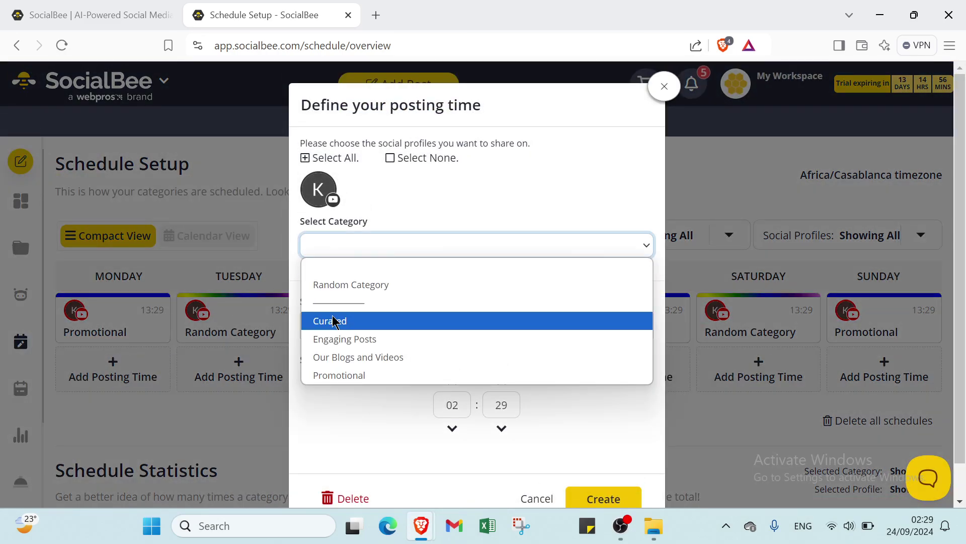
{"action": "left_click", "coordinate": [335, 320]}
{"action": "left_click", "coordinate": [390, 337]}
{"action": "left_click", "coordinate": [426, 328]}
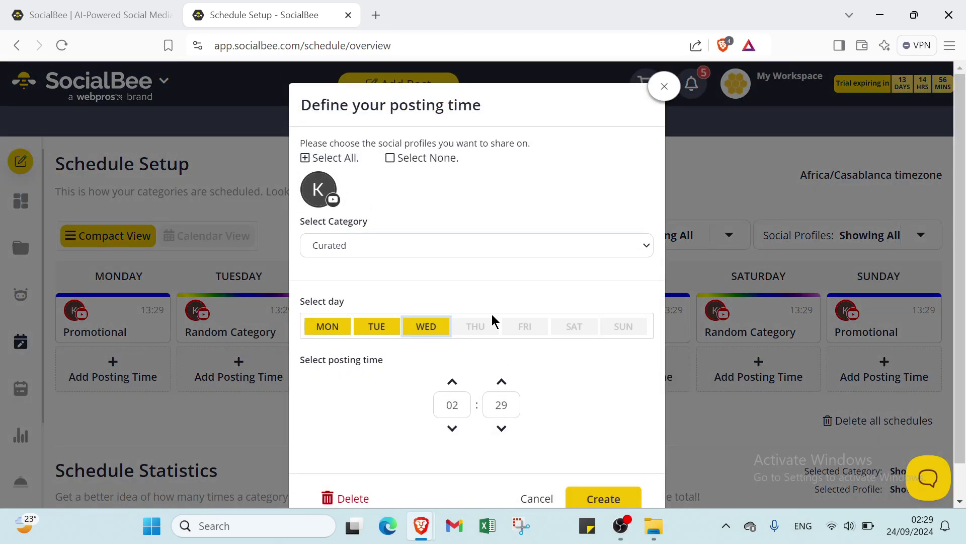
{"action": "left_click", "coordinate": [488, 328]}
Step: Set the posting hour to 20, discard the form and go to Analytics
{"action": "double_click", "coordinate": [452, 427]}
{"action": "left_click", "coordinate": [453, 428]}
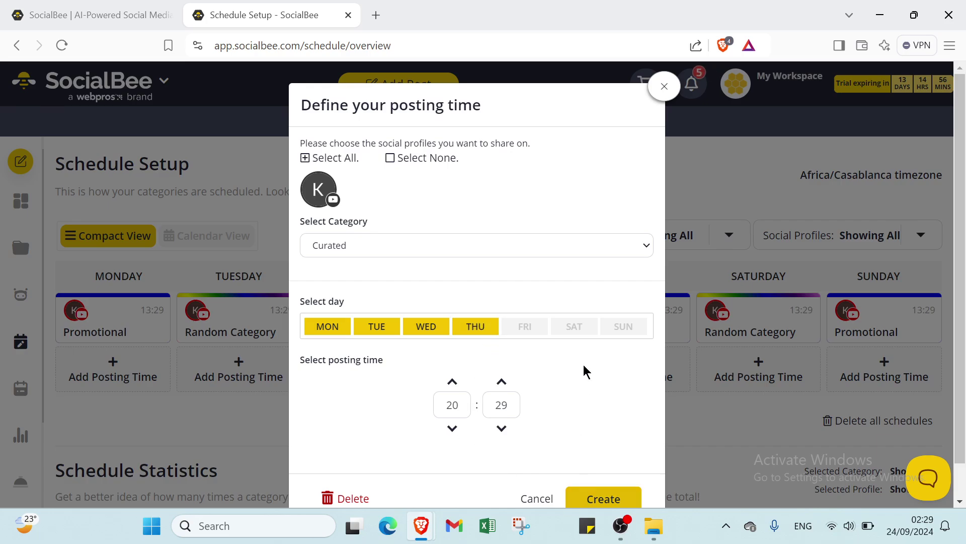
{"action": "left_click", "coordinate": [663, 88]}
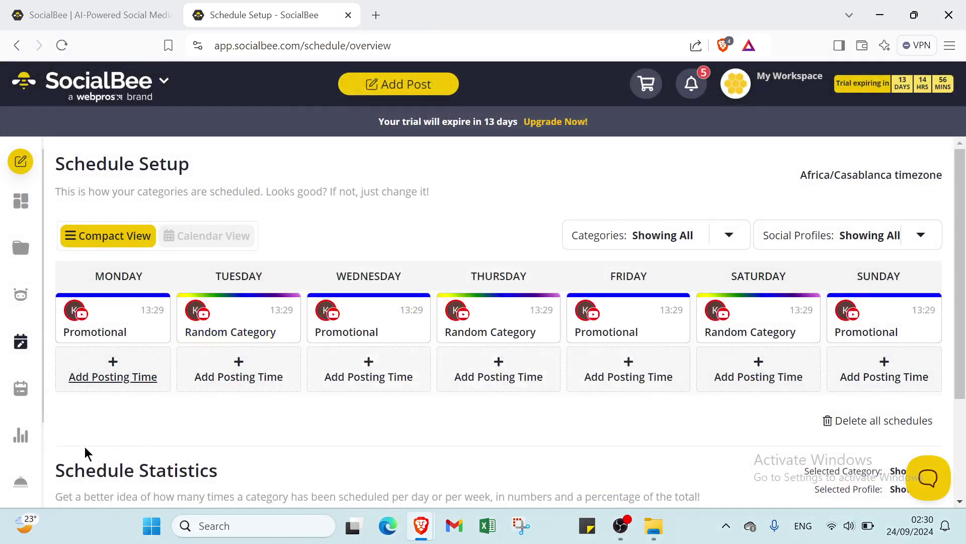
{"action": "left_click", "coordinate": [21, 436]}
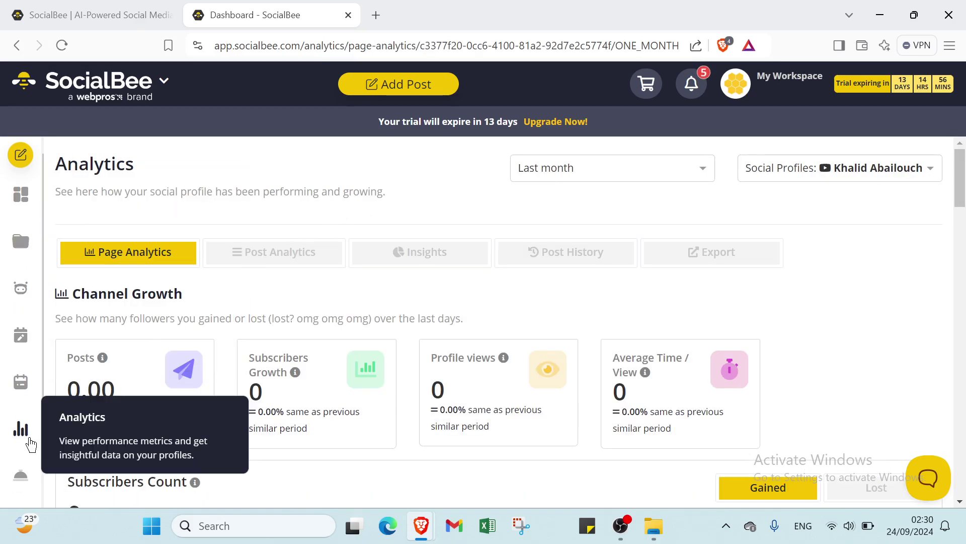
{"action": "scroll", "coordinate": [20, 423], "scroll_direction": "down", "scroll_amount": 2}
Step: Visit the Concierge services, Engage board and Help feedback form, then return to the home dashboard
{"action": "left_click", "coordinate": [21, 384]}
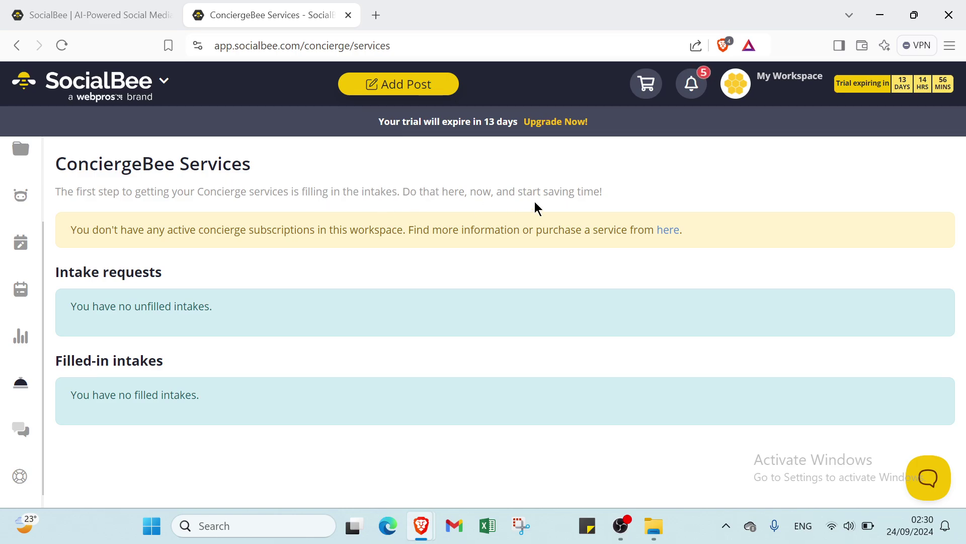
{"action": "left_click", "coordinate": [37, 440]}
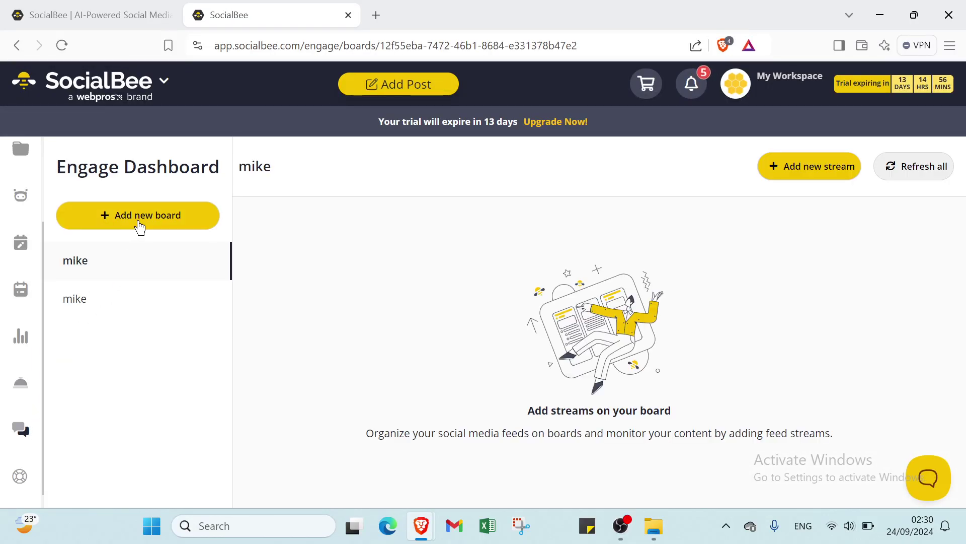
{"action": "left_click", "coordinate": [20, 476]}
{"action": "scroll", "coordinate": [287, 286], "scroll_direction": "down", "scroll_amount": 3}
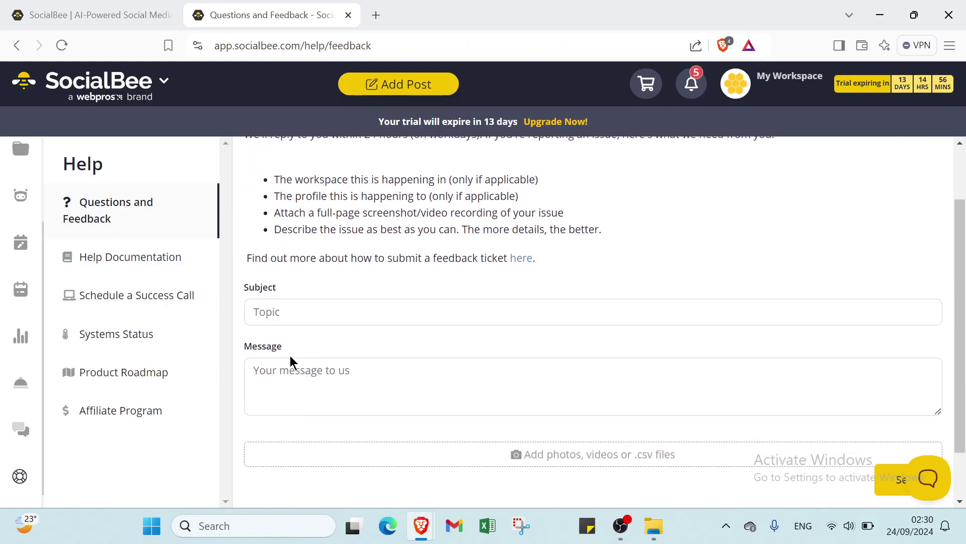
{"action": "left_click", "coordinate": [304, 346]}
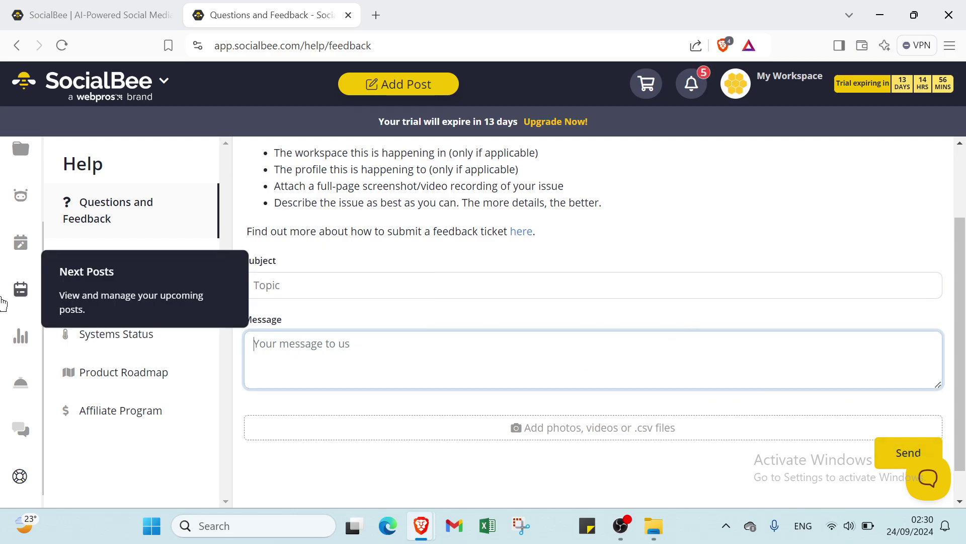
{"action": "scroll", "coordinate": [4, 295], "scroll_direction": "up", "scroll_amount": 2}
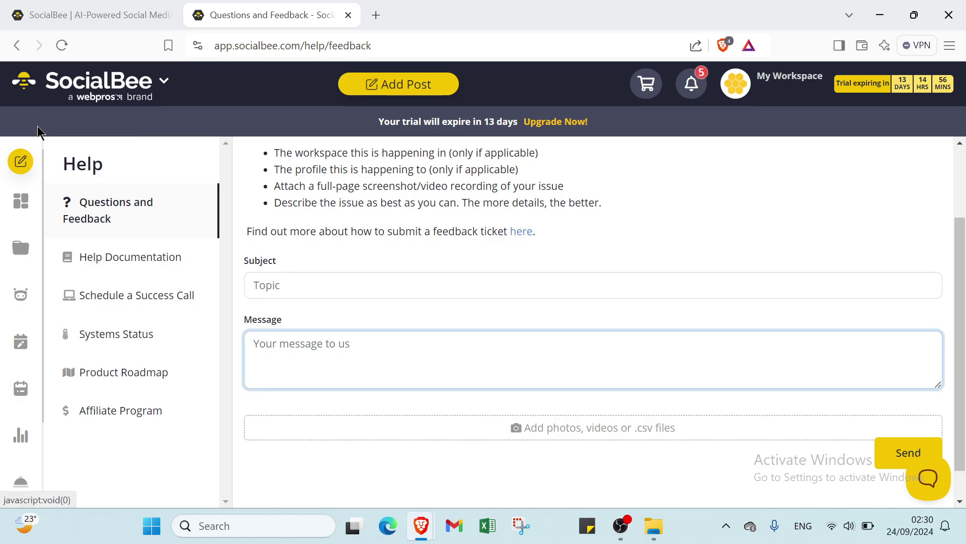
{"action": "left_click", "coordinate": [27, 202]}
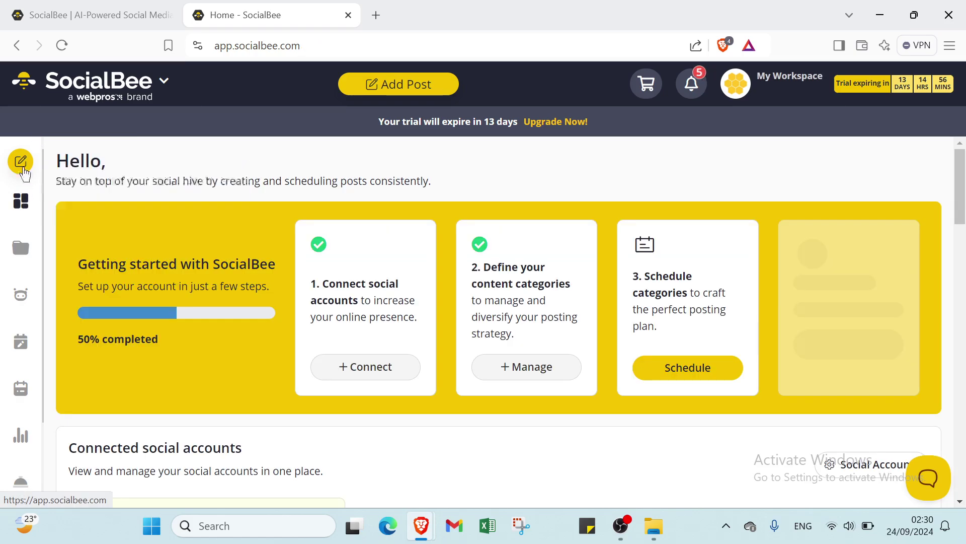
Step: Switch back to the socialbee.com homepage in the first browser tab
{"action": "left_click", "coordinate": [70, 20]}
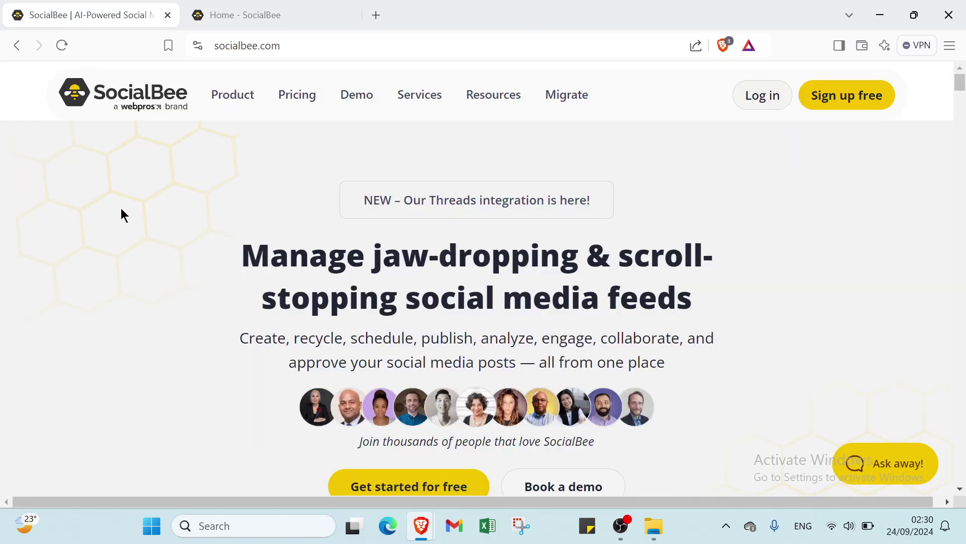
{"action": "scroll", "coordinate": [146, 235], "scroll_direction": "down", "scroll_amount": 2}
{"action": "scroll", "coordinate": [144, 236], "scroll_direction": "down", "scroll_amount": 1}
{"action": "scroll", "coordinate": [146, 236], "scroll_direction": "down", "scroll_amount": 1}
{"action": "scroll", "coordinate": [146, 236], "scroll_direction": "down", "scroll_amount": 2}
{"action": "scroll", "coordinate": [146, 237], "scroll_direction": "down", "scroll_amount": 2}
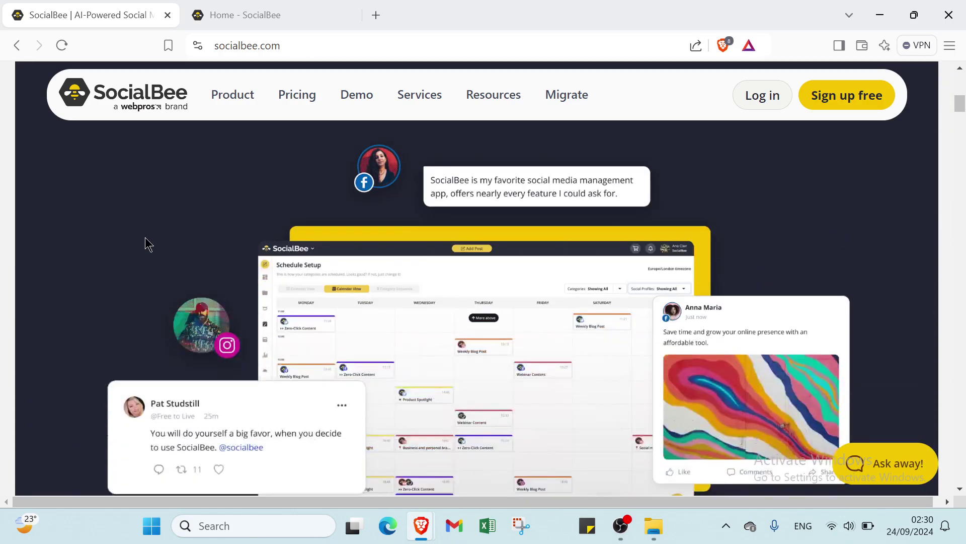
{"action": "scroll", "coordinate": [145, 238], "scroll_direction": "down", "scroll_amount": 1}
{"action": "scroll", "coordinate": [145, 238], "scroll_direction": "down", "scroll_amount": 2}
{"action": "scroll", "coordinate": [145, 238], "scroll_direction": "down", "scroll_amount": 2}
{"action": "scroll", "coordinate": [146, 237], "scroll_direction": "down", "scroll_amount": 3}
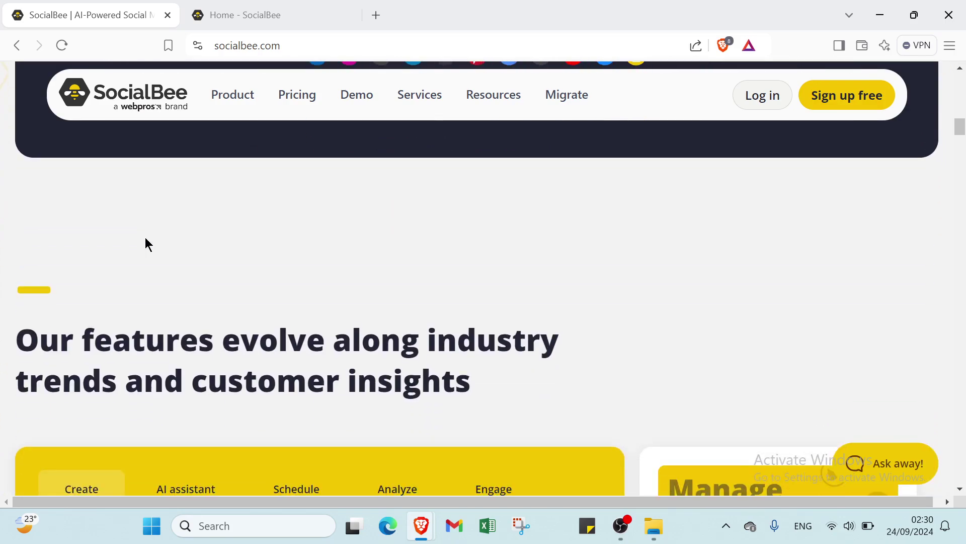
{"action": "scroll", "coordinate": [146, 237], "scroll_direction": "down", "scroll_amount": 1}
{"action": "scroll", "coordinate": [145, 239], "scroll_direction": "down", "scroll_amount": 2}
{"action": "scroll", "coordinate": [145, 239], "scroll_direction": "down", "scroll_amount": 1}
{"action": "scroll", "coordinate": [144, 239], "scroll_direction": "down", "scroll_amount": 1}
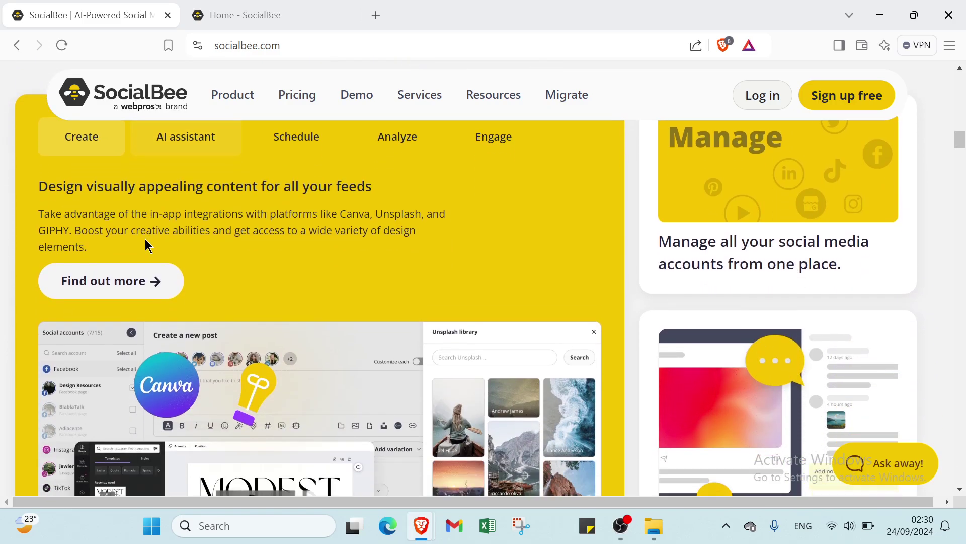
{"action": "scroll", "coordinate": [145, 240], "scroll_direction": "down", "scroll_amount": 1}
{"action": "scroll", "coordinate": [145, 239], "scroll_direction": "down", "scroll_amount": 1}
{"action": "scroll", "coordinate": [145, 239], "scroll_direction": "down", "scroll_amount": 1}
{"action": "scroll", "coordinate": [145, 239], "scroll_direction": "down", "scroll_amount": 2}
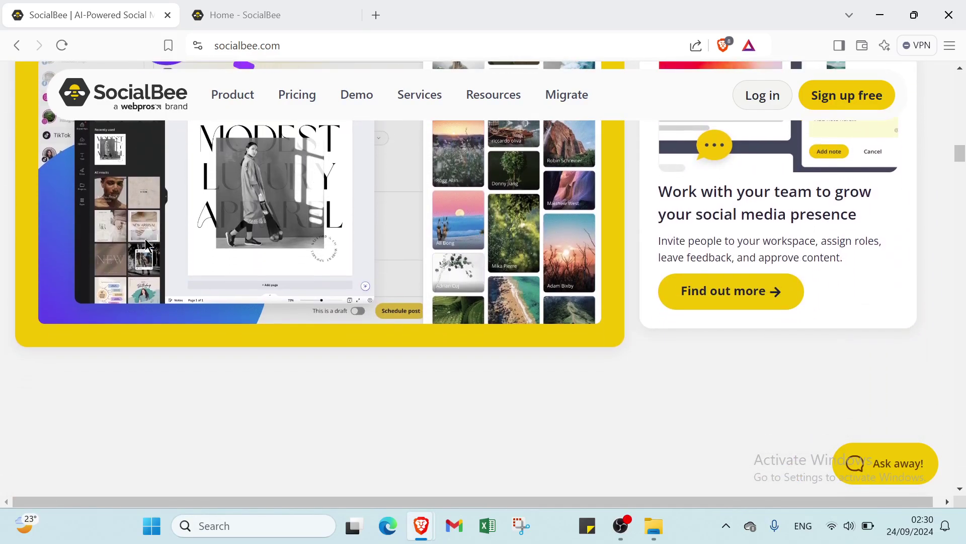
{"action": "scroll", "coordinate": [145, 239], "scroll_direction": "down", "scroll_amount": 1}
{"action": "scroll", "coordinate": [145, 240], "scroll_direction": "down", "scroll_amount": 1}
{"action": "scroll", "coordinate": [144, 240], "scroll_direction": "down", "scroll_amount": 1}
{"action": "scroll", "coordinate": [144, 240], "scroll_direction": "down", "scroll_amount": 1}
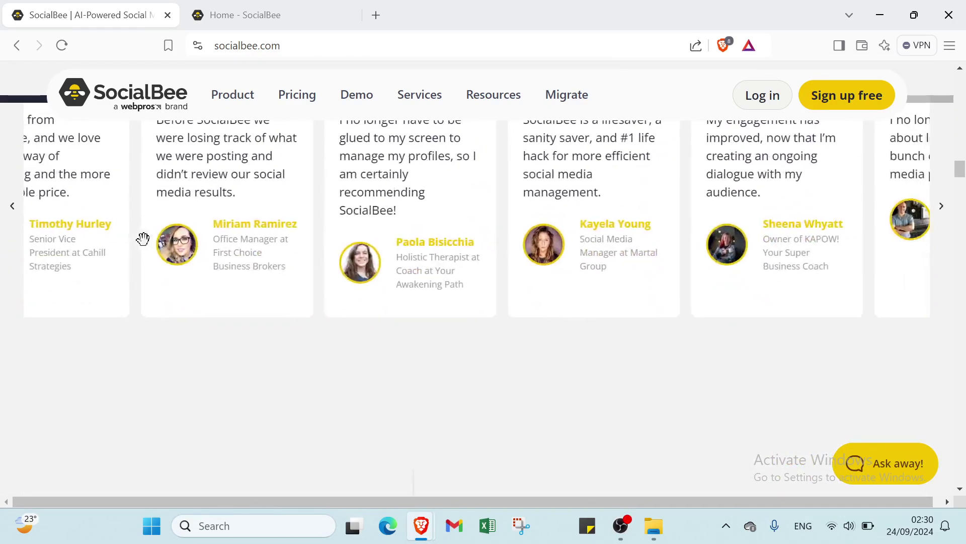
{"action": "scroll", "coordinate": [144, 240], "scroll_direction": "down", "scroll_amount": 1}
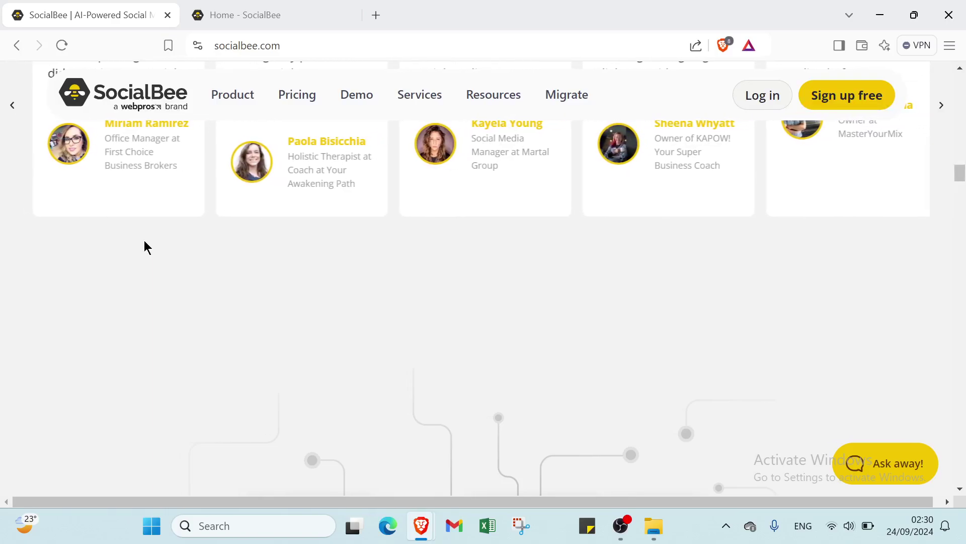
{"action": "scroll", "coordinate": [144, 240], "scroll_direction": "down", "scroll_amount": 1}
{"action": "scroll", "coordinate": [145, 240], "scroll_direction": "down", "scroll_amount": 1}
{"action": "scroll", "coordinate": [144, 240], "scroll_direction": "down", "scroll_amount": 1}
{"action": "scroll", "coordinate": [144, 241], "scroll_direction": "down", "scroll_amount": 2}
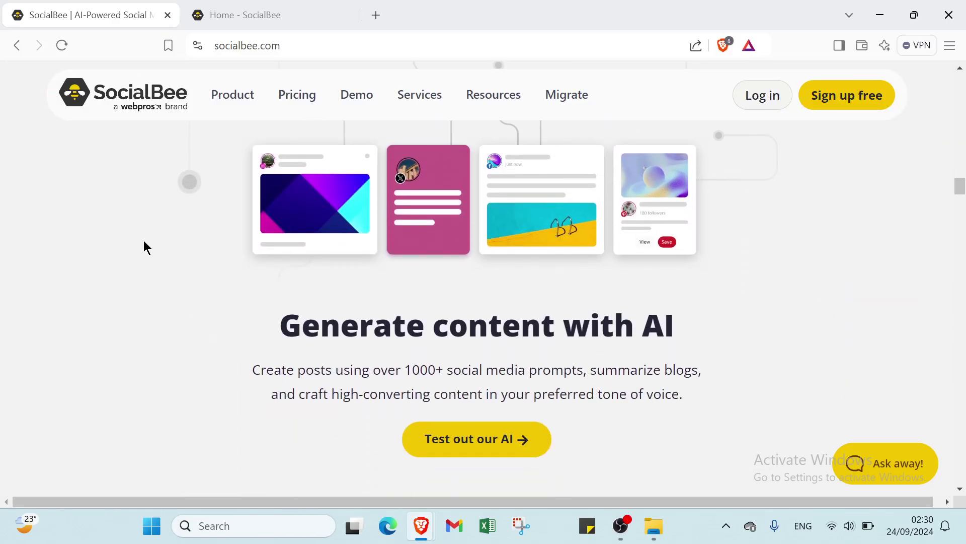
{"action": "scroll", "coordinate": [143, 240], "scroll_direction": "down", "scroll_amount": 2}
{"action": "scroll", "coordinate": [144, 247], "scroll_direction": "down", "scroll_amount": 1}
{"action": "scroll", "coordinate": [144, 241], "scroll_direction": "down", "scroll_amount": 1}
{"action": "scroll", "coordinate": [144, 241], "scroll_direction": "down", "scroll_amount": 1}
{"action": "scroll", "coordinate": [145, 241], "scroll_direction": "down", "scroll_amount": 1}
{"action": "scroll", "coordinate": [144, 241], "scroll_direction": "down", "scroll_amount": 2}
{"action": "scroll", "coordinate": [144, 241], "scroll_direction": "down", "scroll_amount": 2}
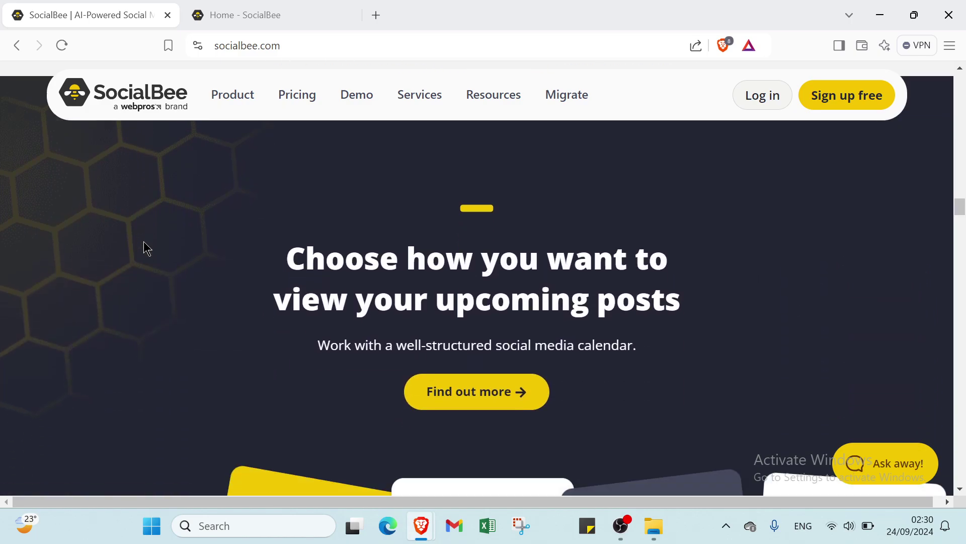
{"action": "scroll", "coordinate": [144, 241], "scroll_direction": "down", "scroll_amount": 1}
{"action": "scroll", "coordinate": [144, 240], "scroll_direction": "down", "scroll_amount": 1}
{"action": "scroll", "coordinate": [145, 241], "scroll_direction": "down", "scroll_amount": 1}
{"action": "scroll", "coordinate": [146, 248], "scroll_direction": "down", "scroll_amount": 1}
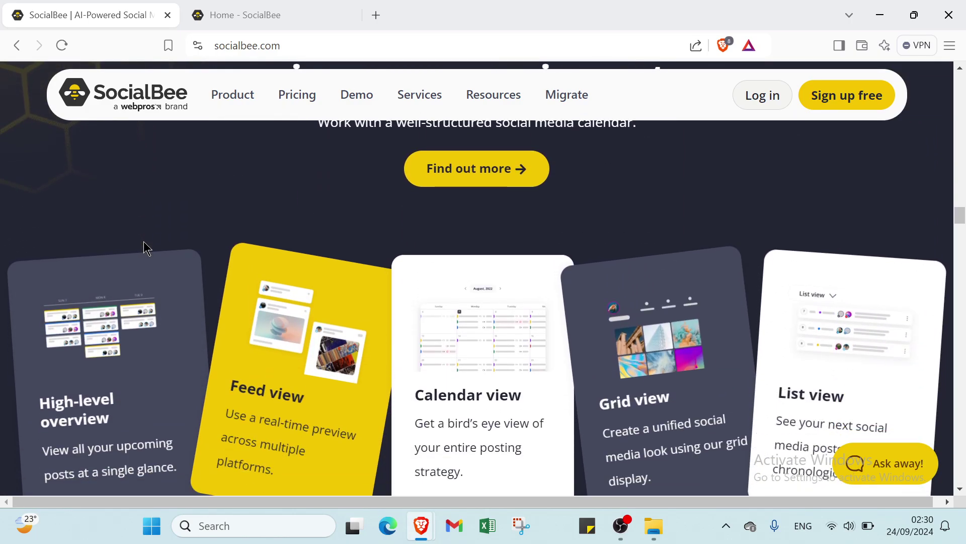
{"action": "scroll", "coordinate": [146, 248], "scroll_direction": "down", "scroll_amount": 3}
{"action": "scroll", "coordinate": [146, 247], "scroll_direction": "down", "scroll_amount": 2}
{"action": "scroll", "coordinate": [144, 248], "scroll_direction": "down", "scroll_amount": 1}
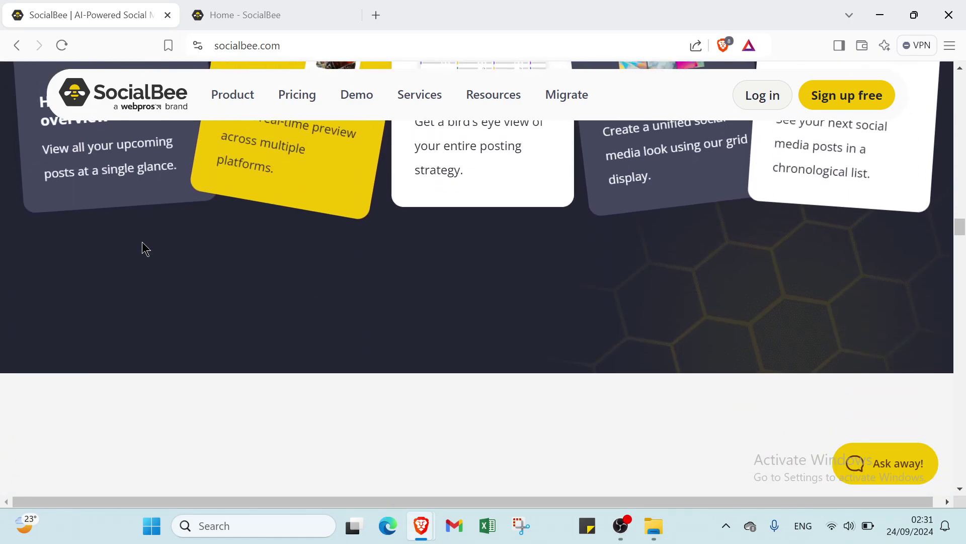
{"action": "scroll", "coordinate": [143, 248], "scroll_direction": "down", "scroll_amount": 1}
{"action": "scroll", "coordinate": [143, 249], "scroll_direction": "down", "scroll_amount": 1}
{"action": "scroll", "coordinate": [141, 249], "scroll_direction": "down", "scroll_amount": 2}
{"action": "scroll", "coordinate": [141, 250], "scroll_direction": "down", "scroll_amount": 1}
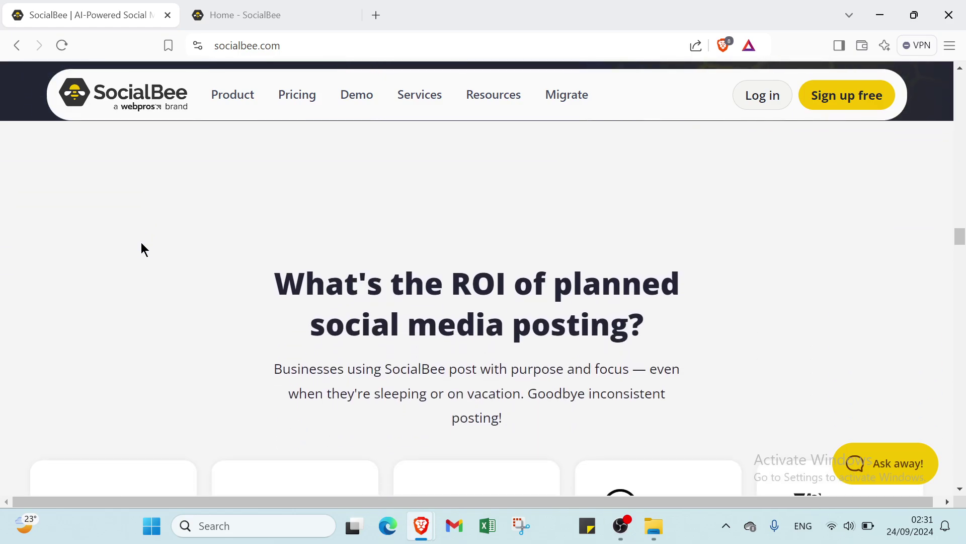
{"action": "scroll", "coordinate": [141, 249], "scroll_direction": "down", "scroll_amount": 1}
{"action": "scroll", "coordinate": [142, 250], "scroll_direction": "down", "scroll_amount": 2}
{"action": "scroll", "coordinate": [141, 249], "scroll_direction": "down", "scroll_amount": 2}
{"action": "scroll", "coordinate": [141, 250], "scroll_direction": "down", "scroll_amount": 2}
{"action": "scroll", "coordinate": [142, 250], "scroll_direction": "down", "scroll_amount": 2}
{"action": "scroll", "coordinate": [142, 249], "scroll_direction": "down", "scroll_amount": 1}
{"action": "scroll", "coordinate": [141, 250], "scroll_direction": "down", "scroll_amount": 1}
{"action": "scroll", "coordinate": [141, 243], "scroll_direction": "down", "scroll_amount": 1}
{"action": "scroll", "coordinate": [140, 243], "scroll_direction": "down", "scroll_amount": 1}
{"action": "scroll", "coordinate": [140, 243], "scroll_direction": "down", "scroll_amount": 1}
{"action": "scroll", "coordinate": [139, 244], "scroll_direction": "down", "scroll_amount": 1}
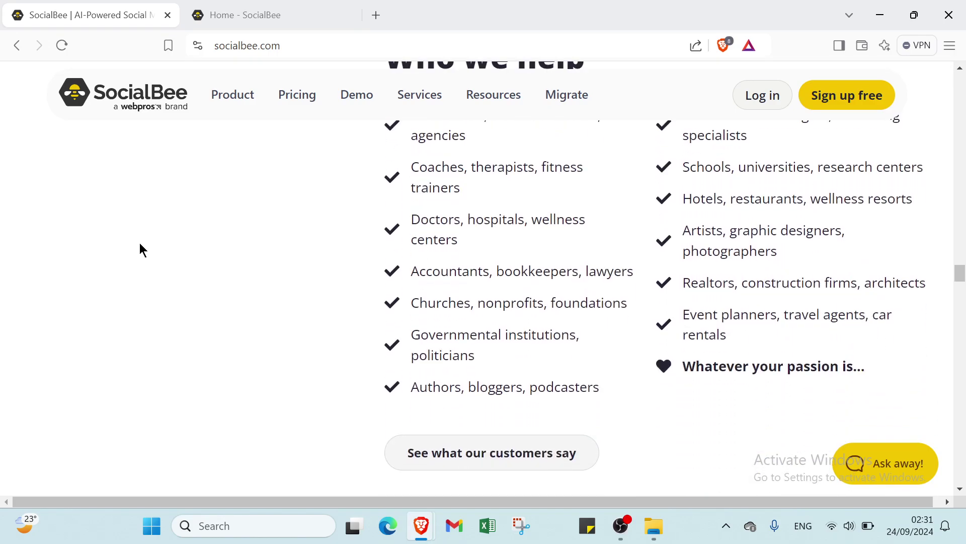
{"action": "scroll", "coordinate": [140, 242], "scroll_direction": "up", "scroll_amount": 5}
{"action": "scroll", "coordinate": [566, 196], "scroll_direction": "up", "scroll_amount": 4}
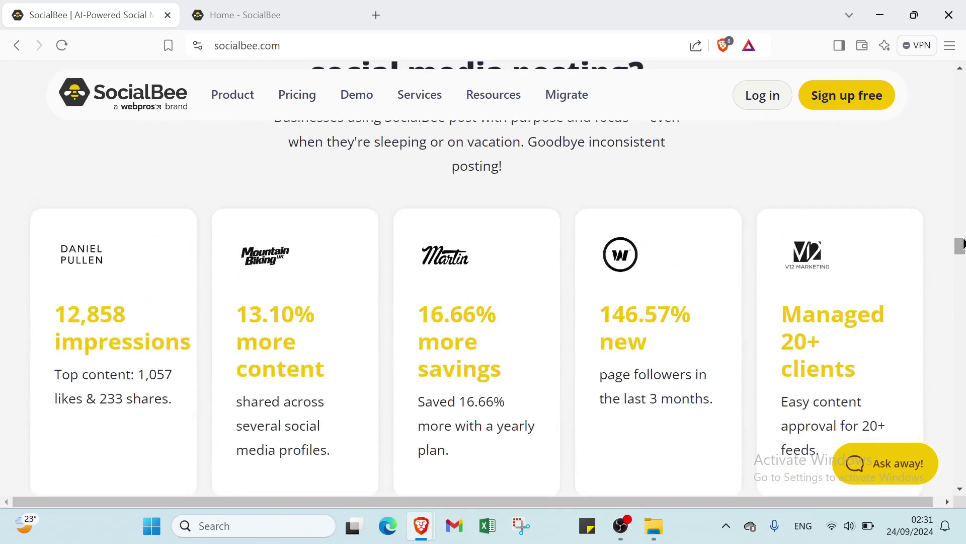
{"action": "left_click_drag", "start_coordinate": [959, 245], "coordinate": [963, 76]}
{"action": "scroll", "coordinate": [544, 396], "scroll_direction": "right", "scroll_amount": 1}
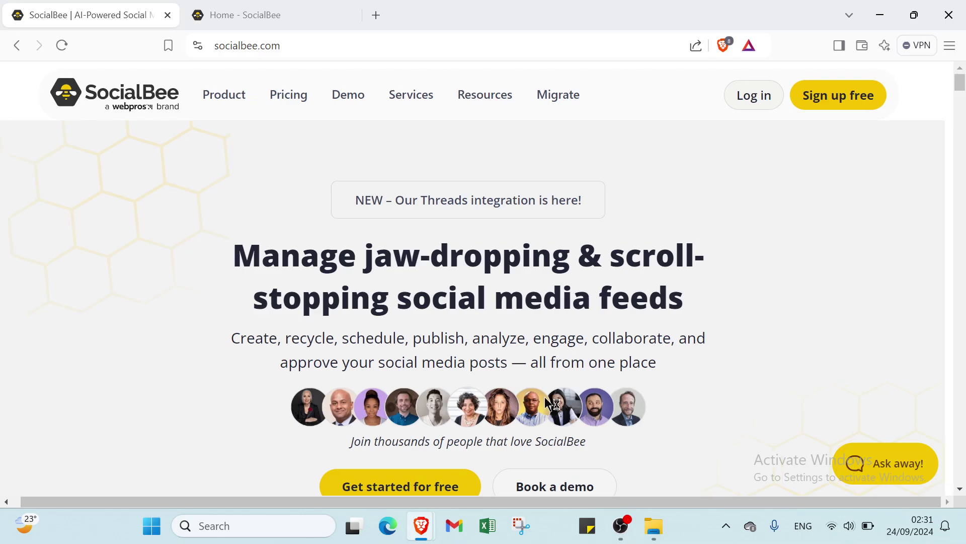